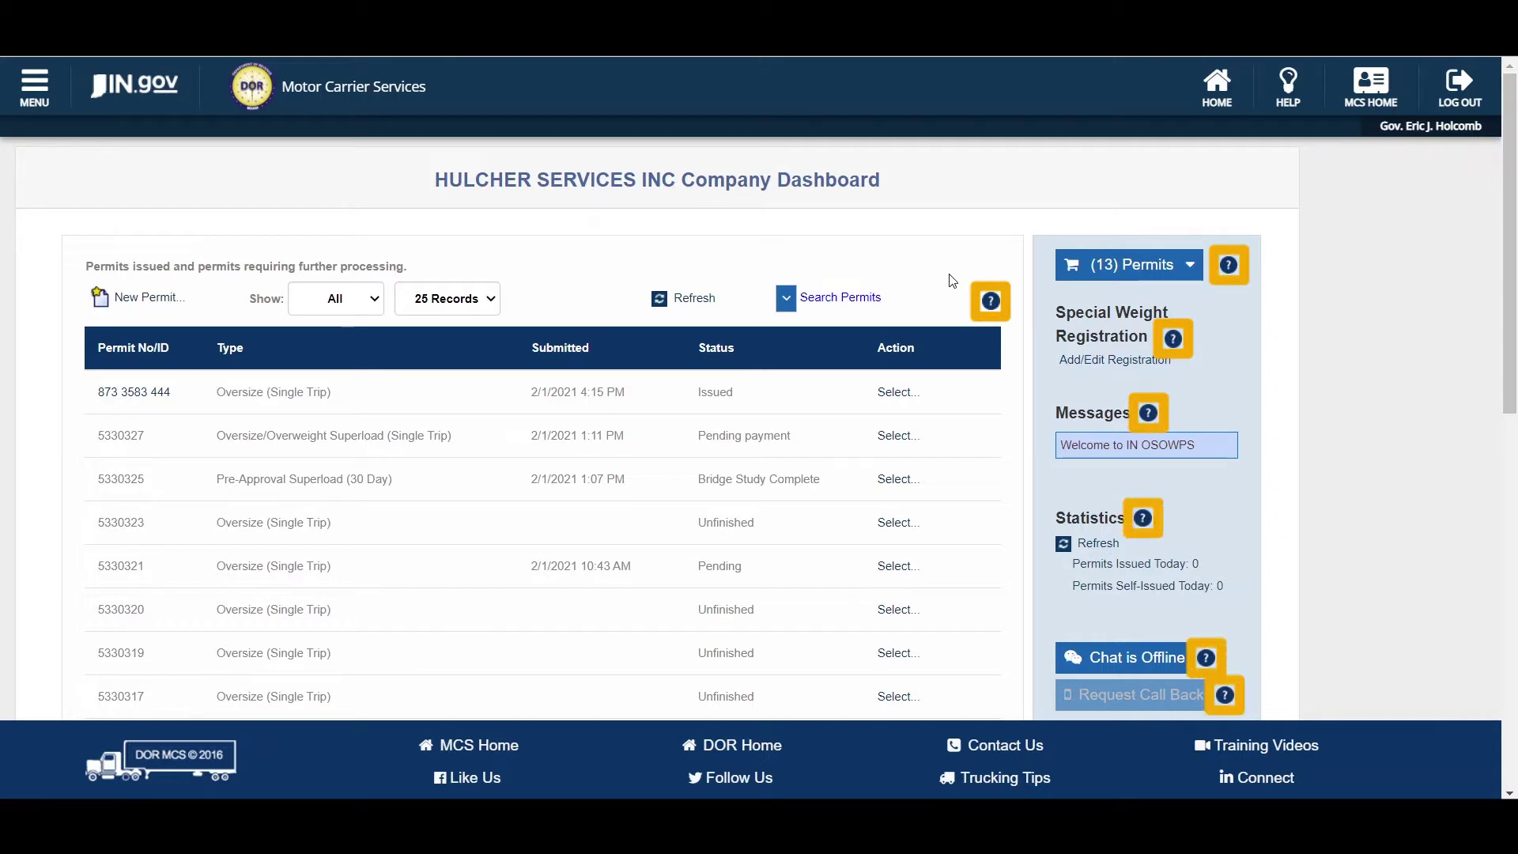
- Check the permits panel help note, then reveal the permit search options
click(989, 302)
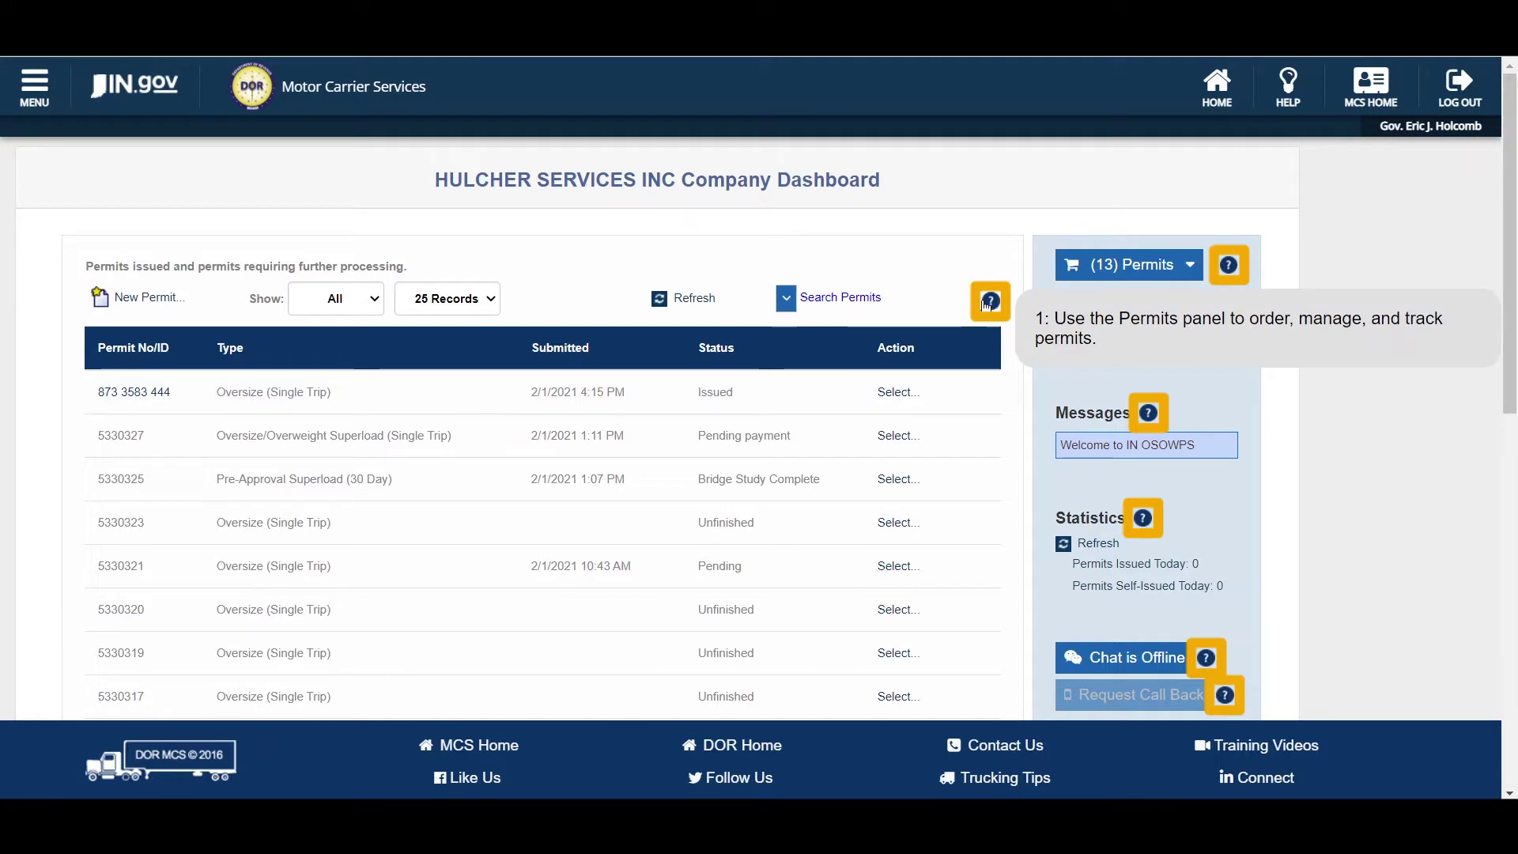
click(989, 302)
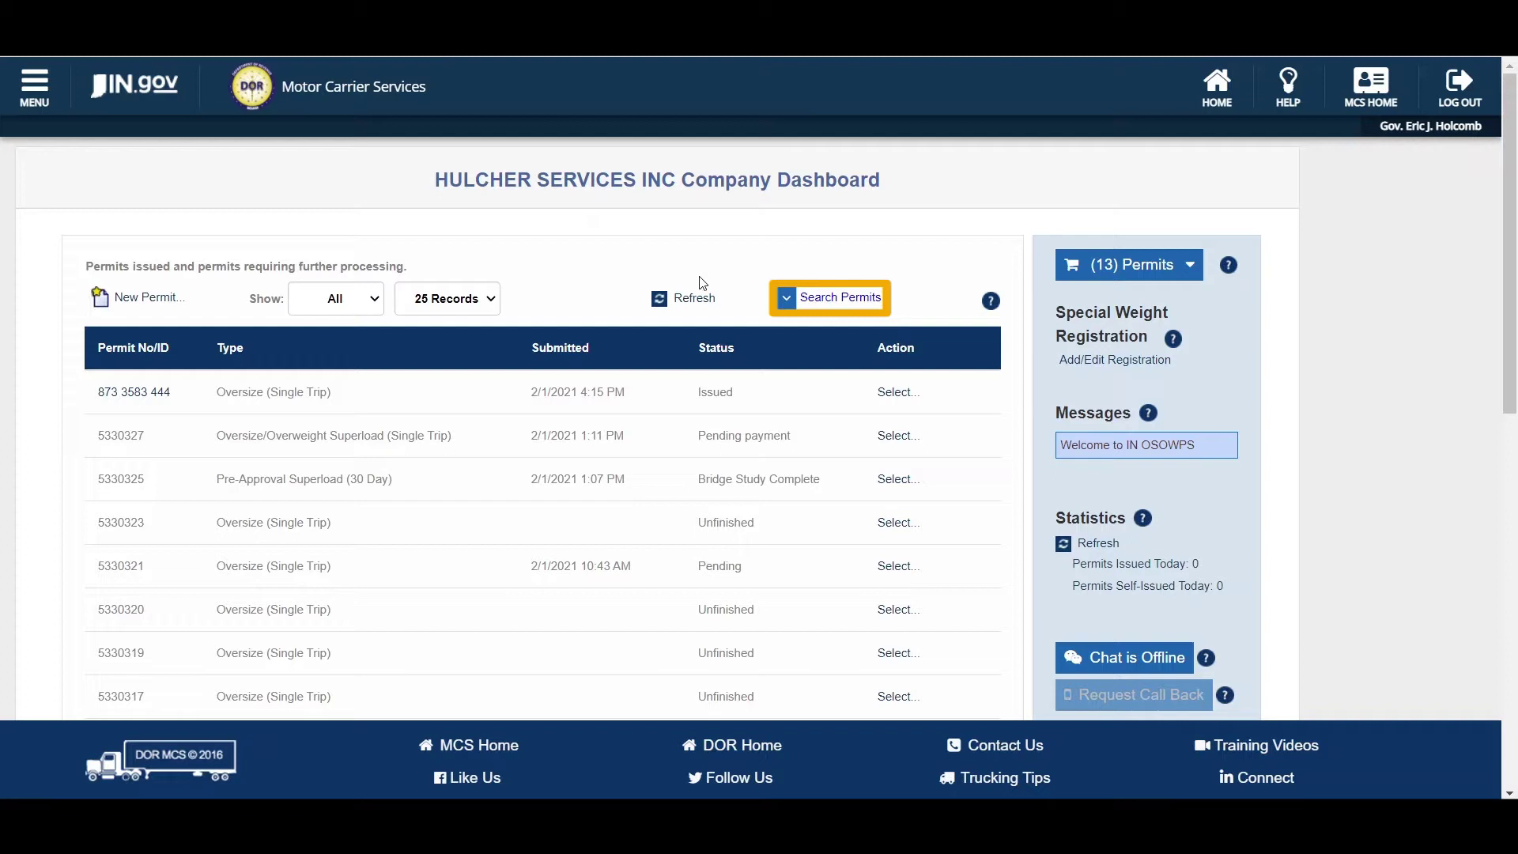
click(820, 300)
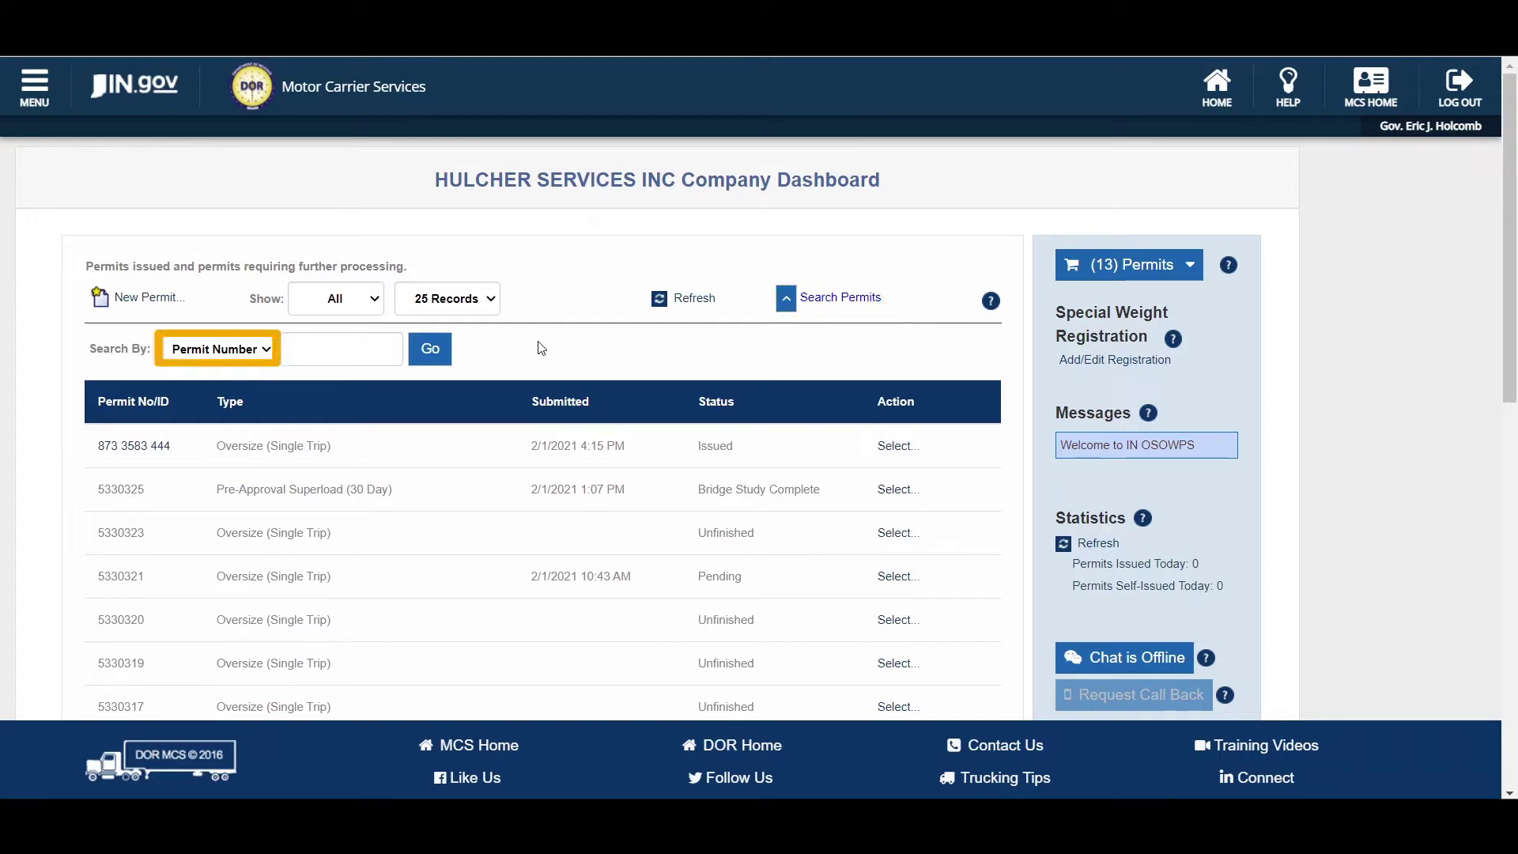
click(261, 349)
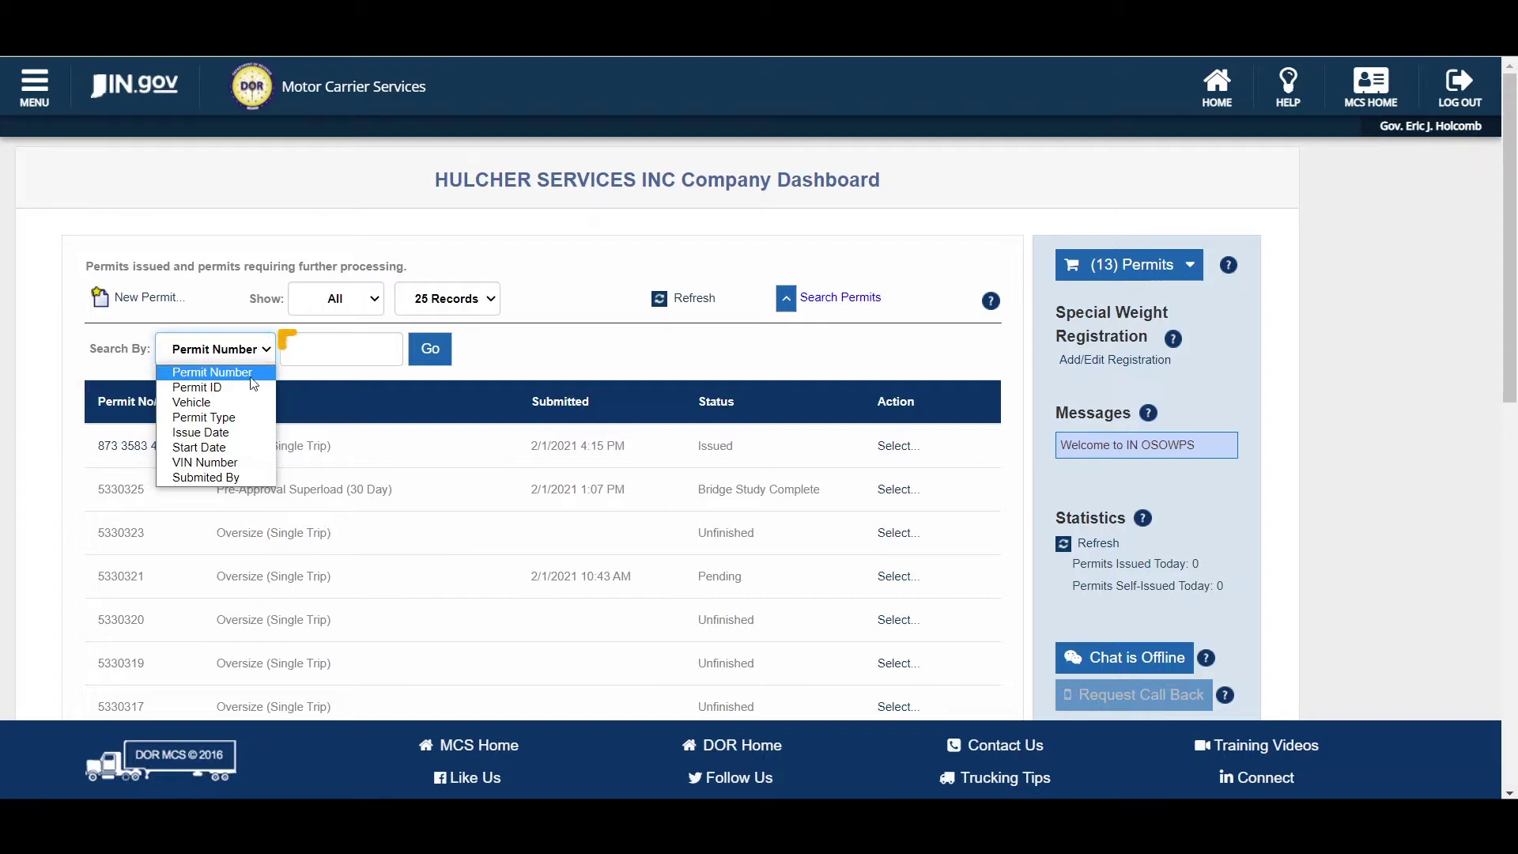
click(258, 365)
text(1254)
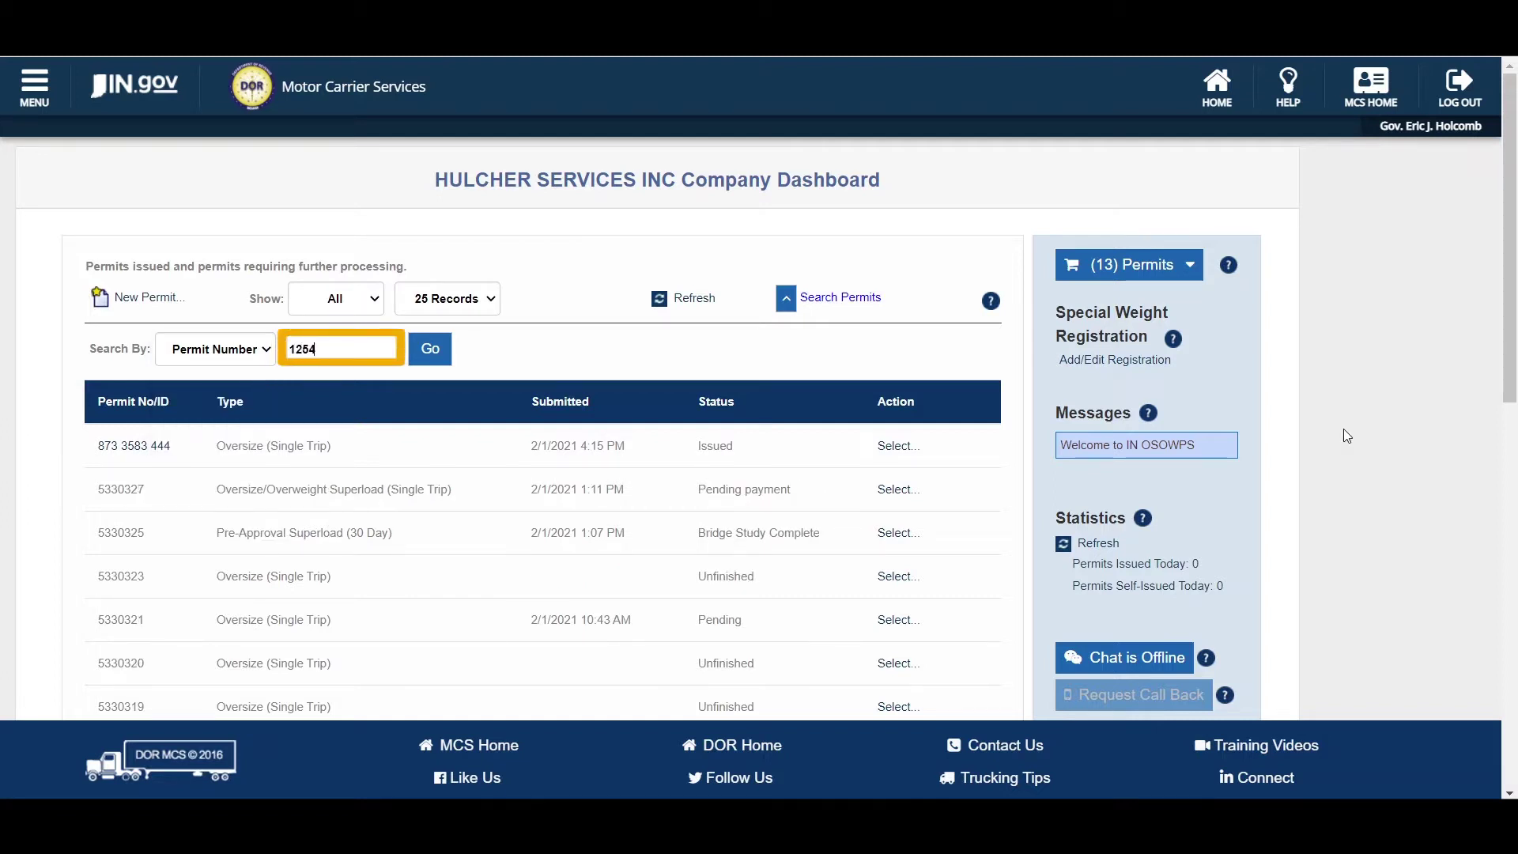
text(544092)
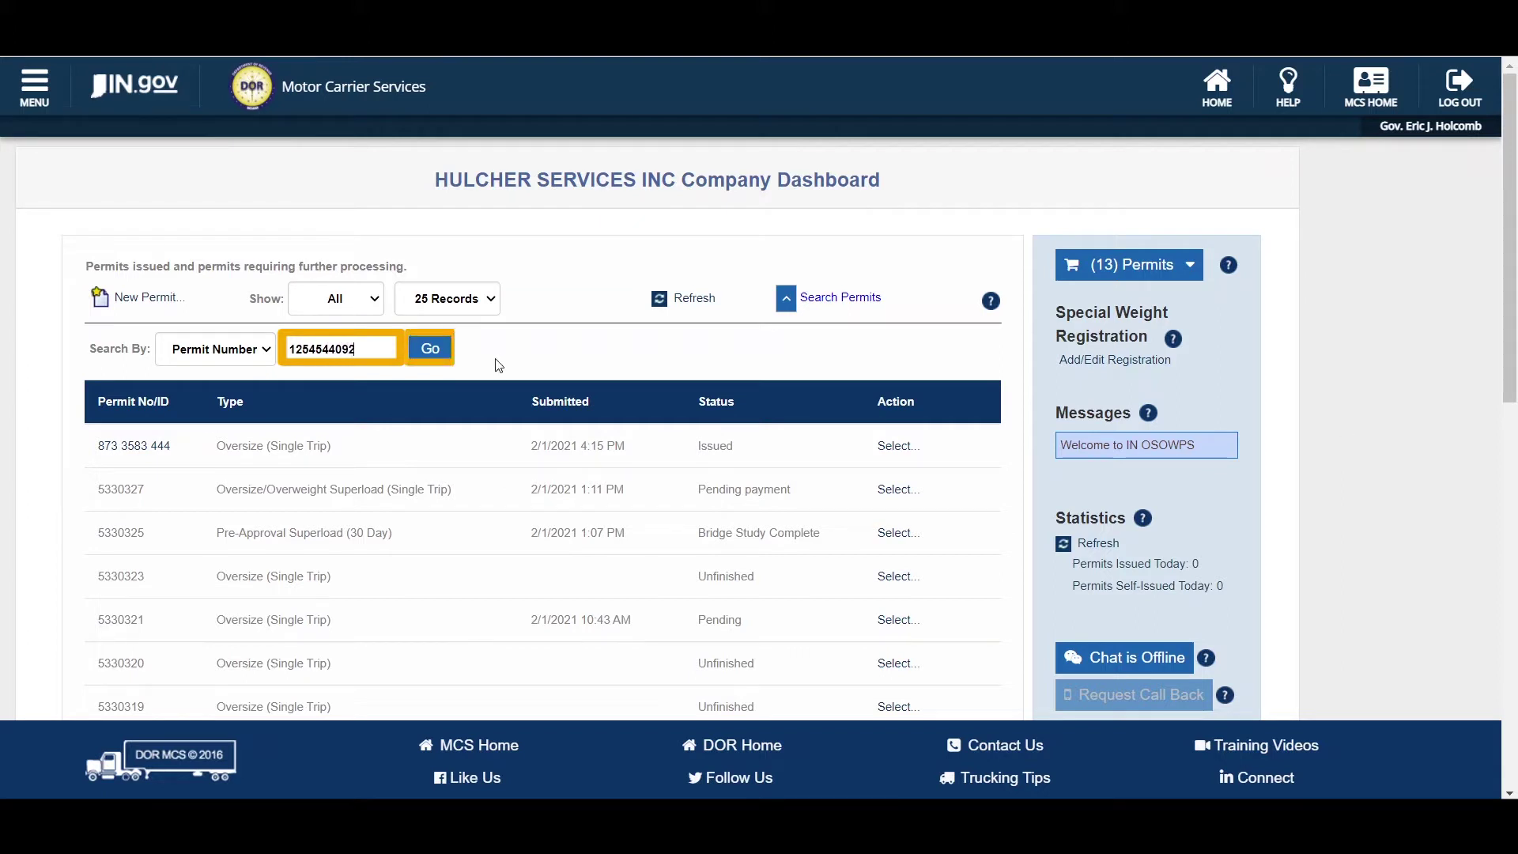
click(443, 350)
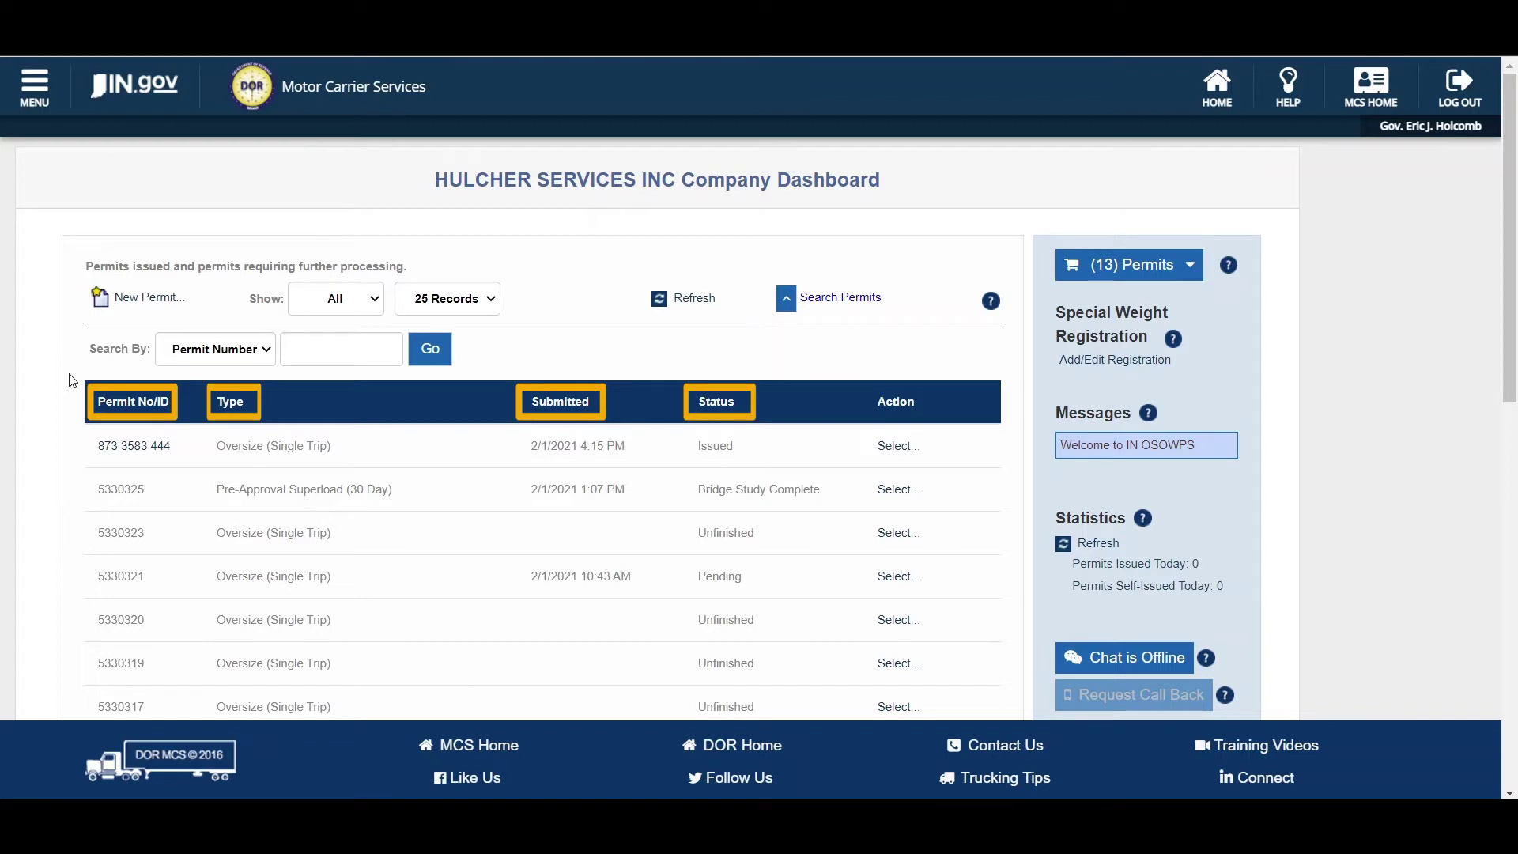
click(116, 405)
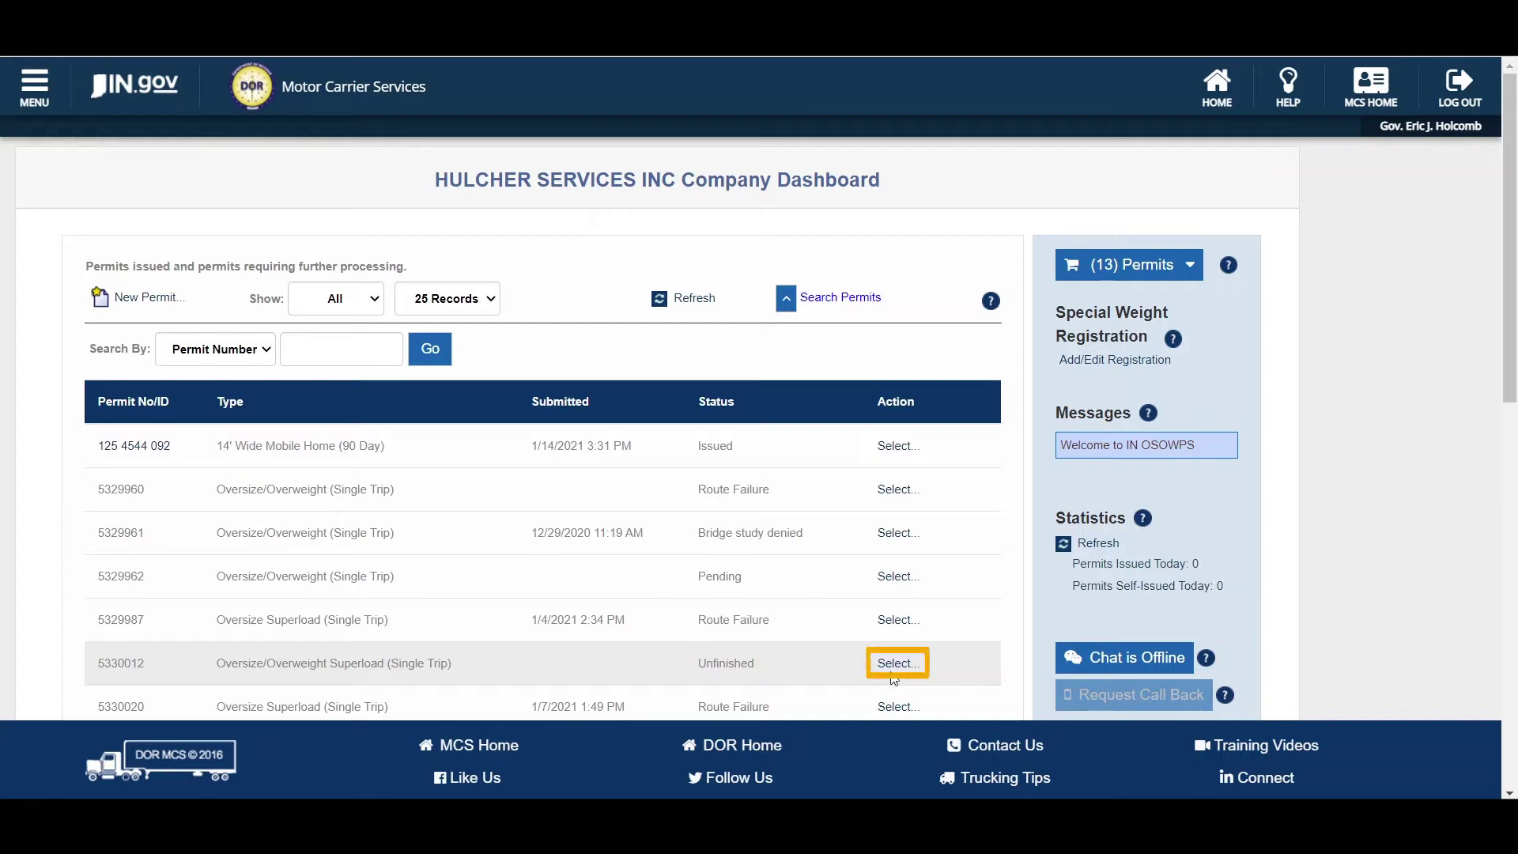
click(890, 676)
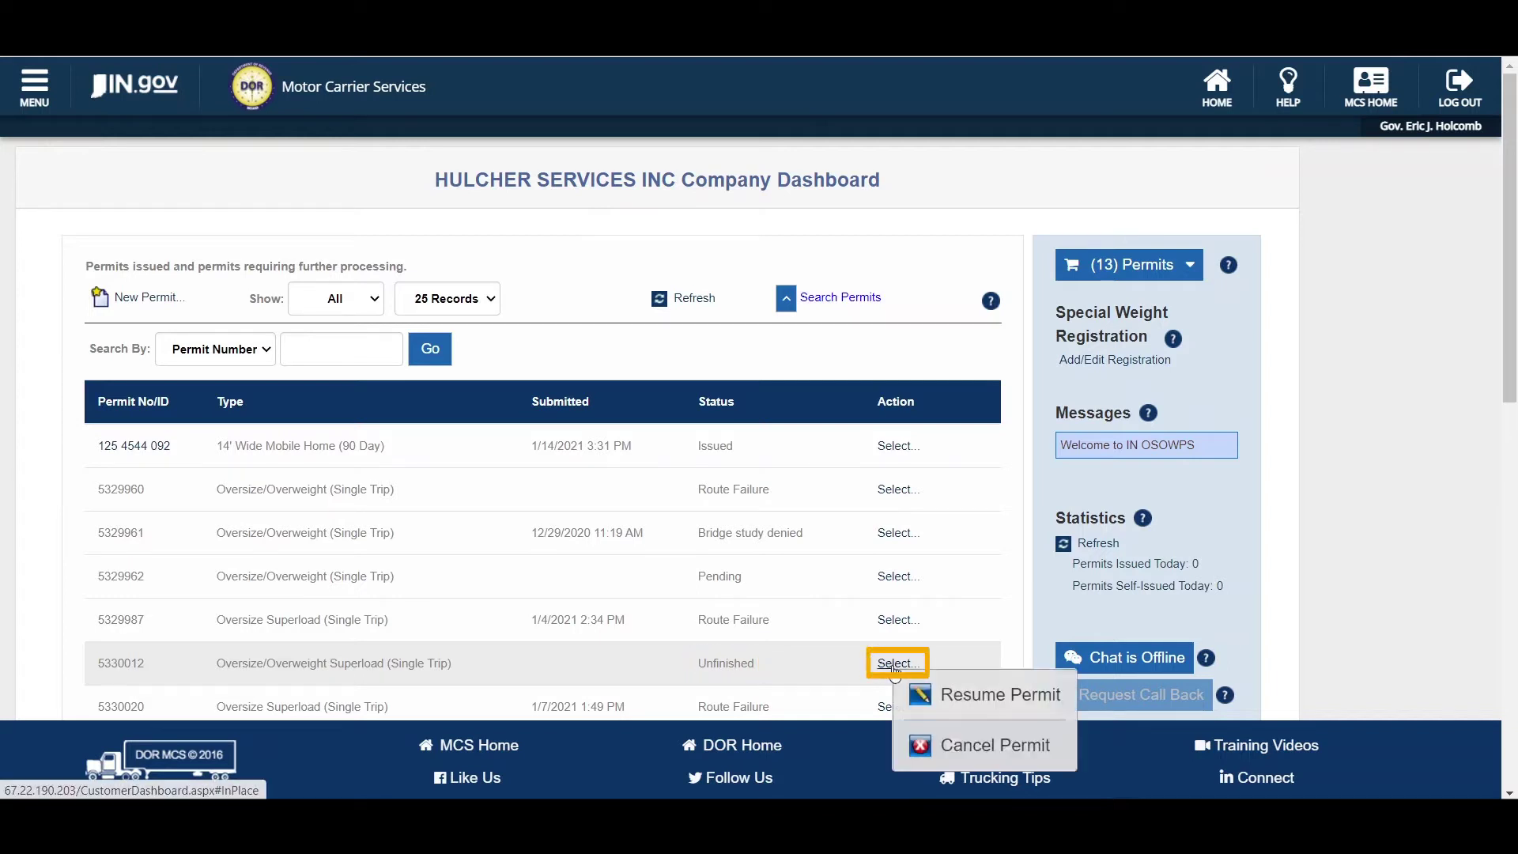
click(850, 658)
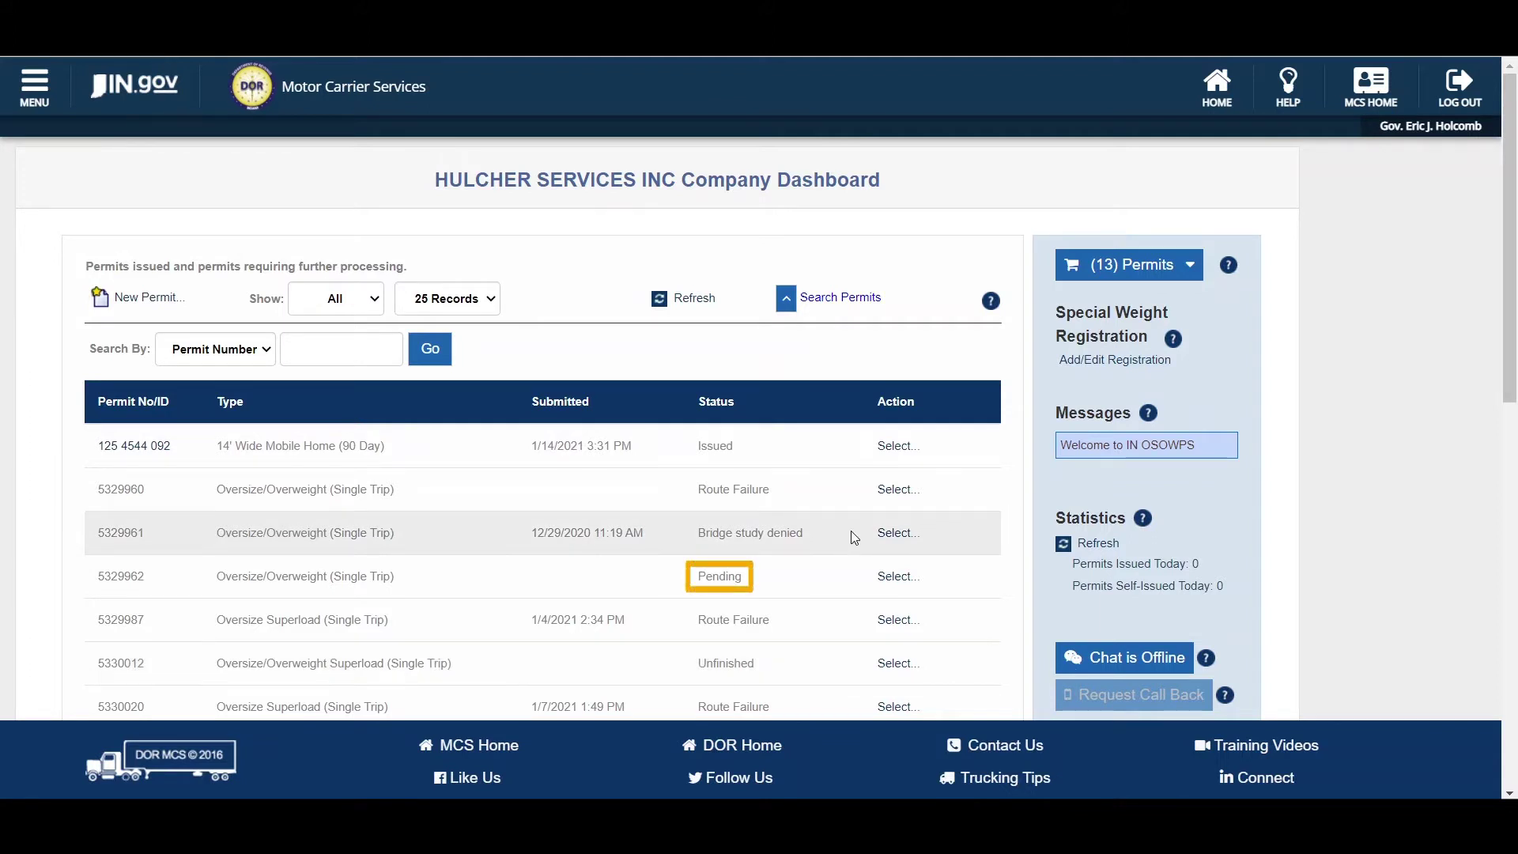
click(850, 574)
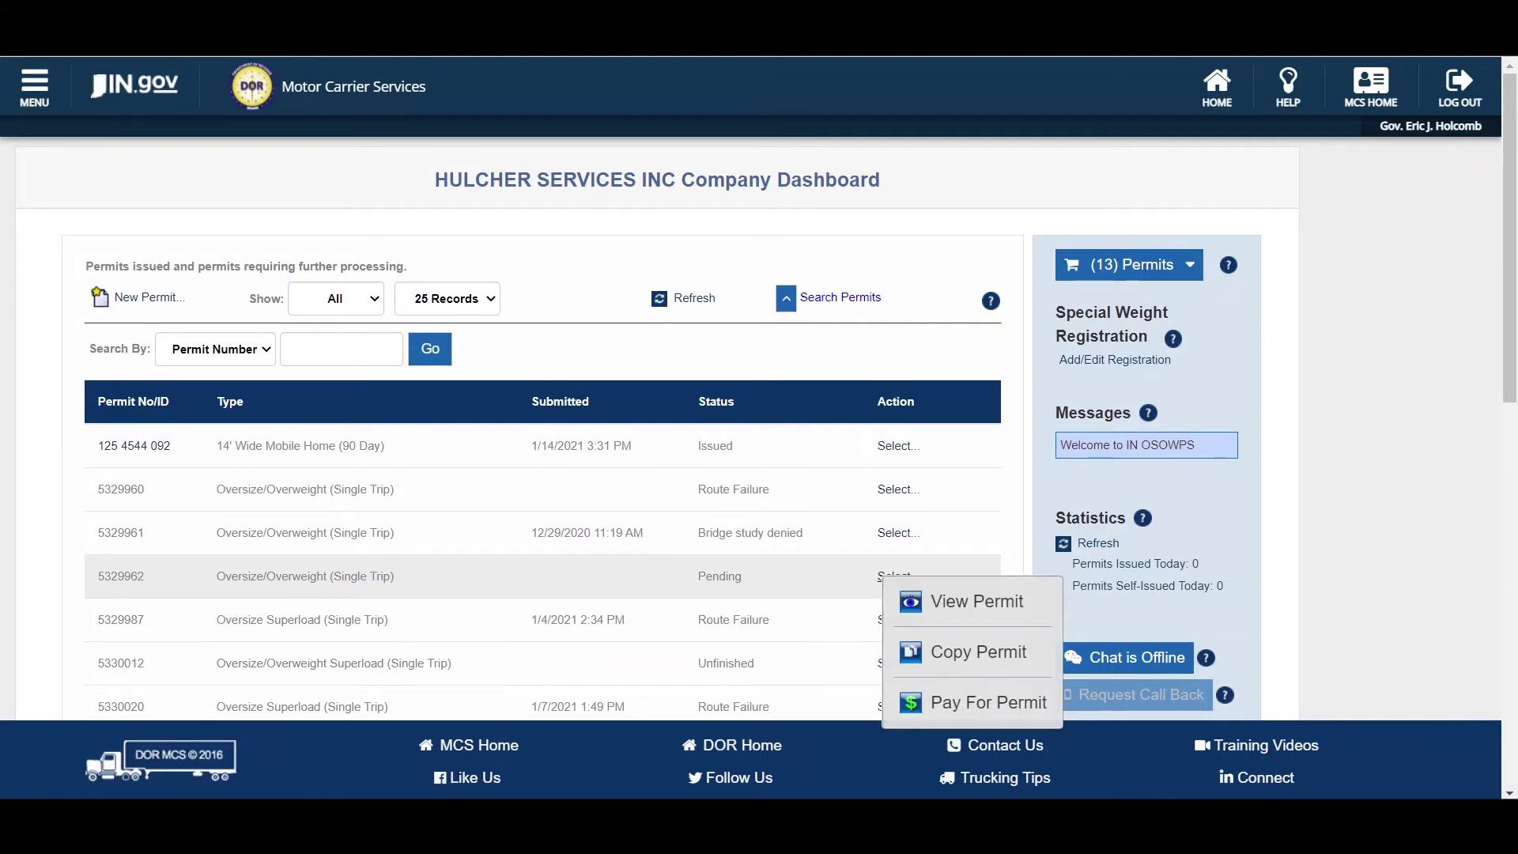
click(850, 572)
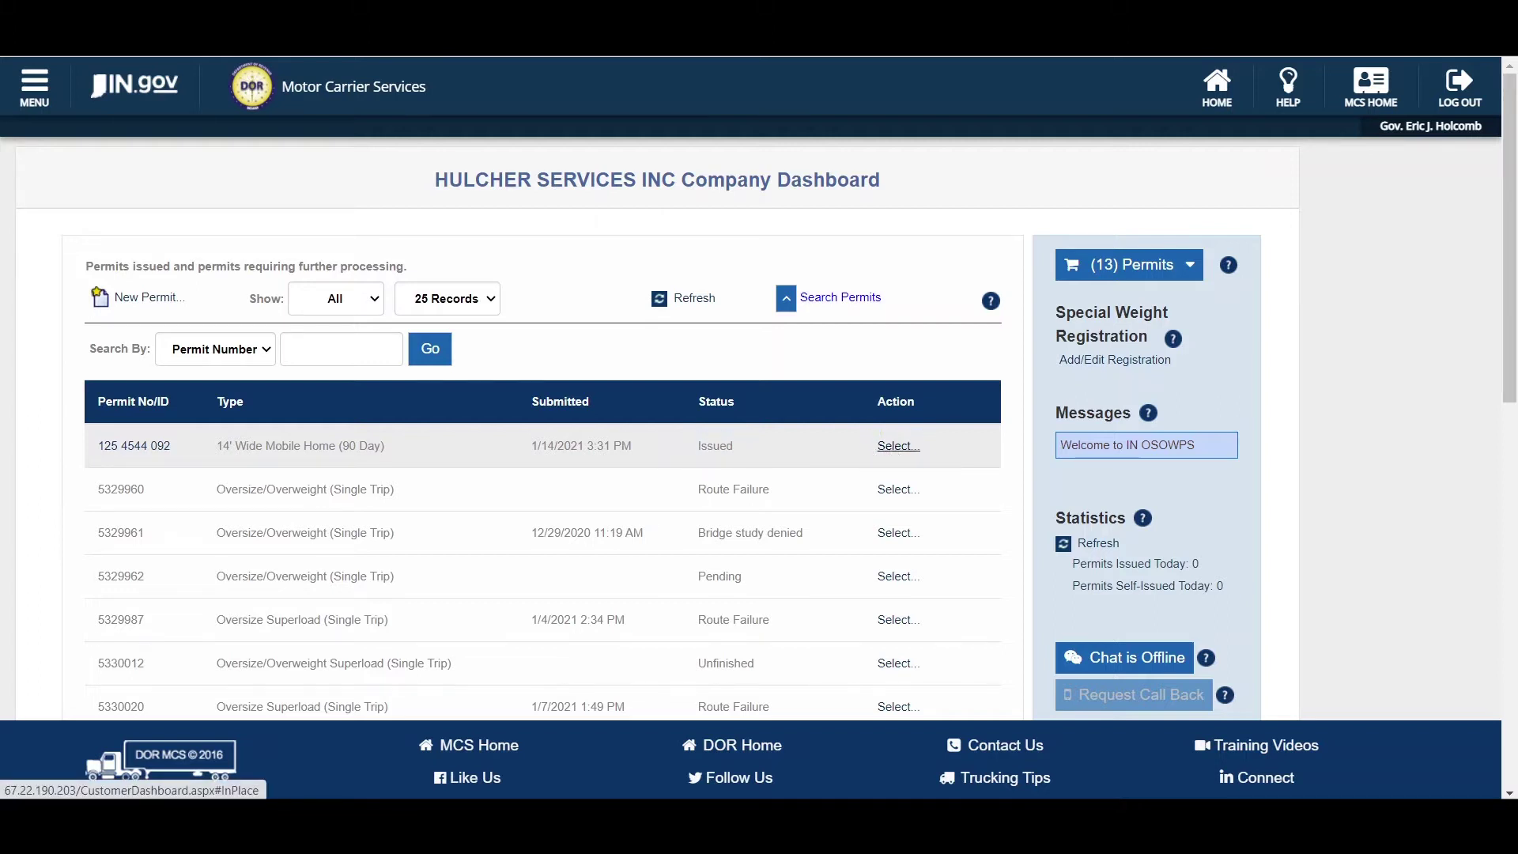
click(893, 446)
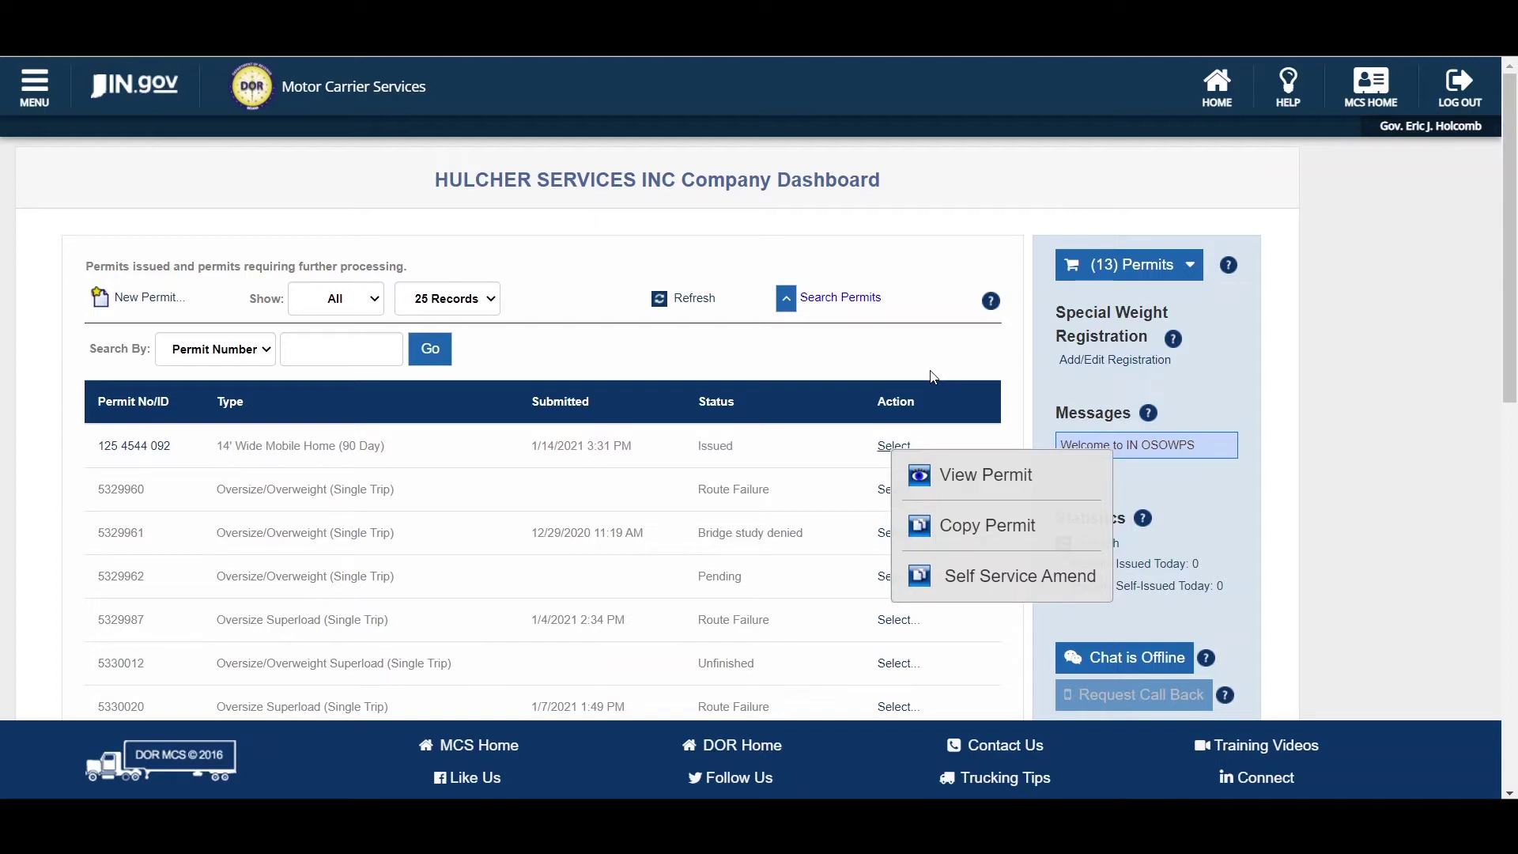
click(931, 376)
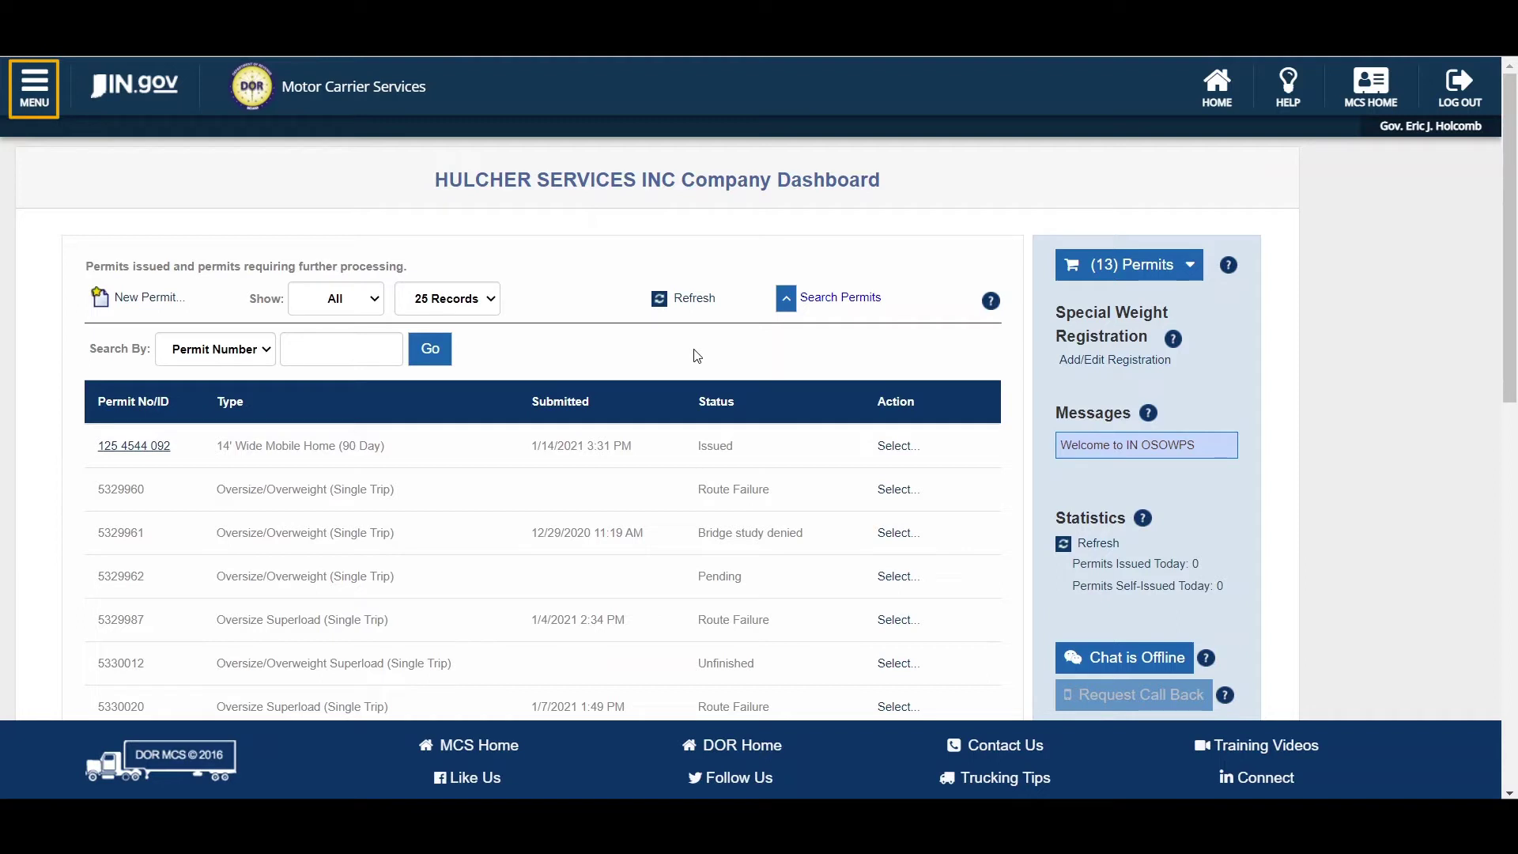
click(57, 90)
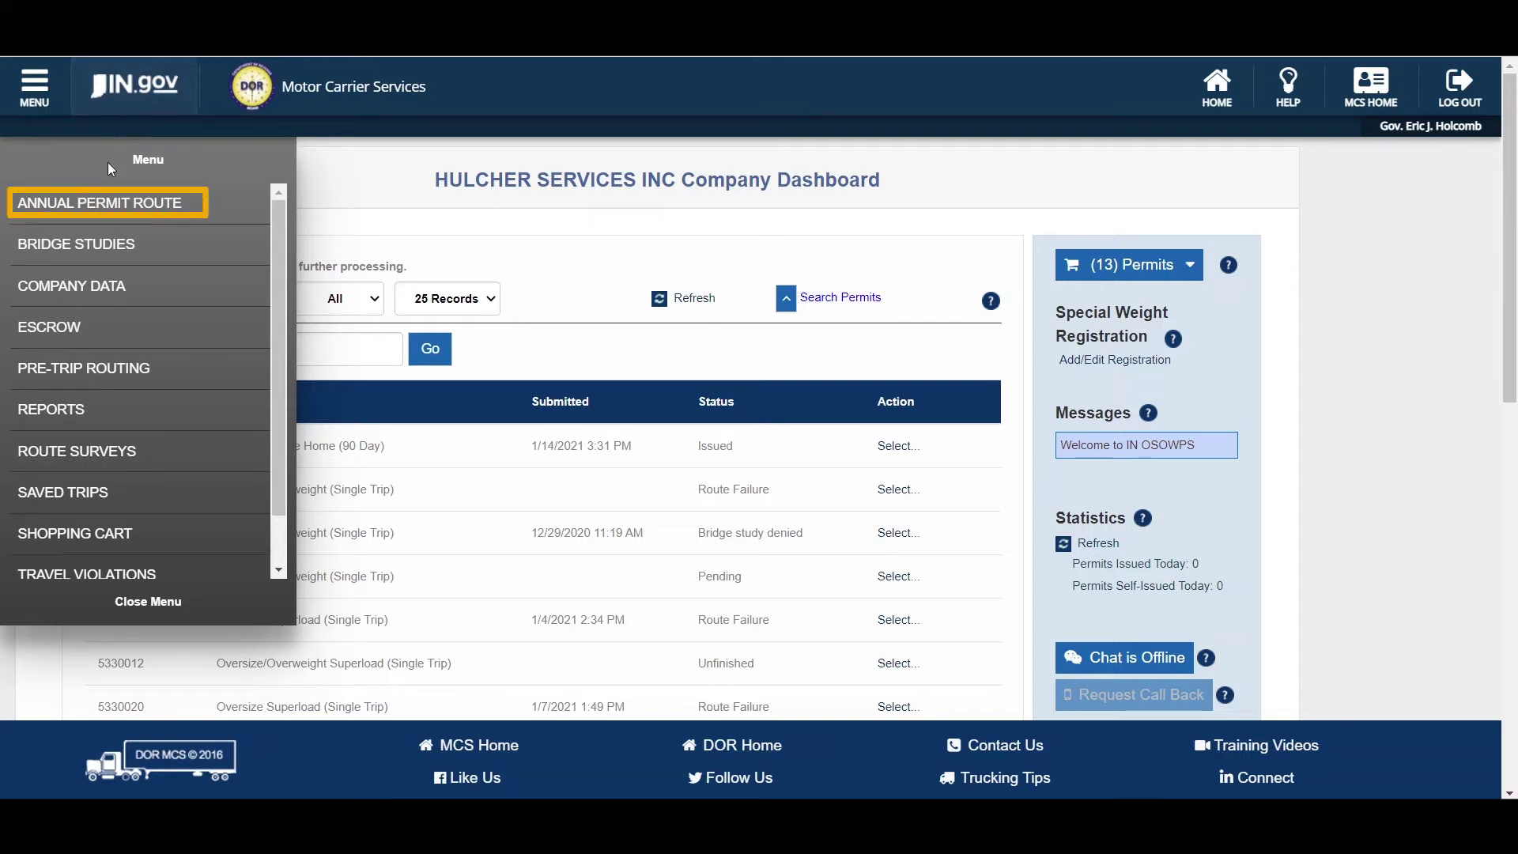
- Visit the Annual Permit Route (Time Period Routes) page, then go back to the dashboard
click(101, 202)
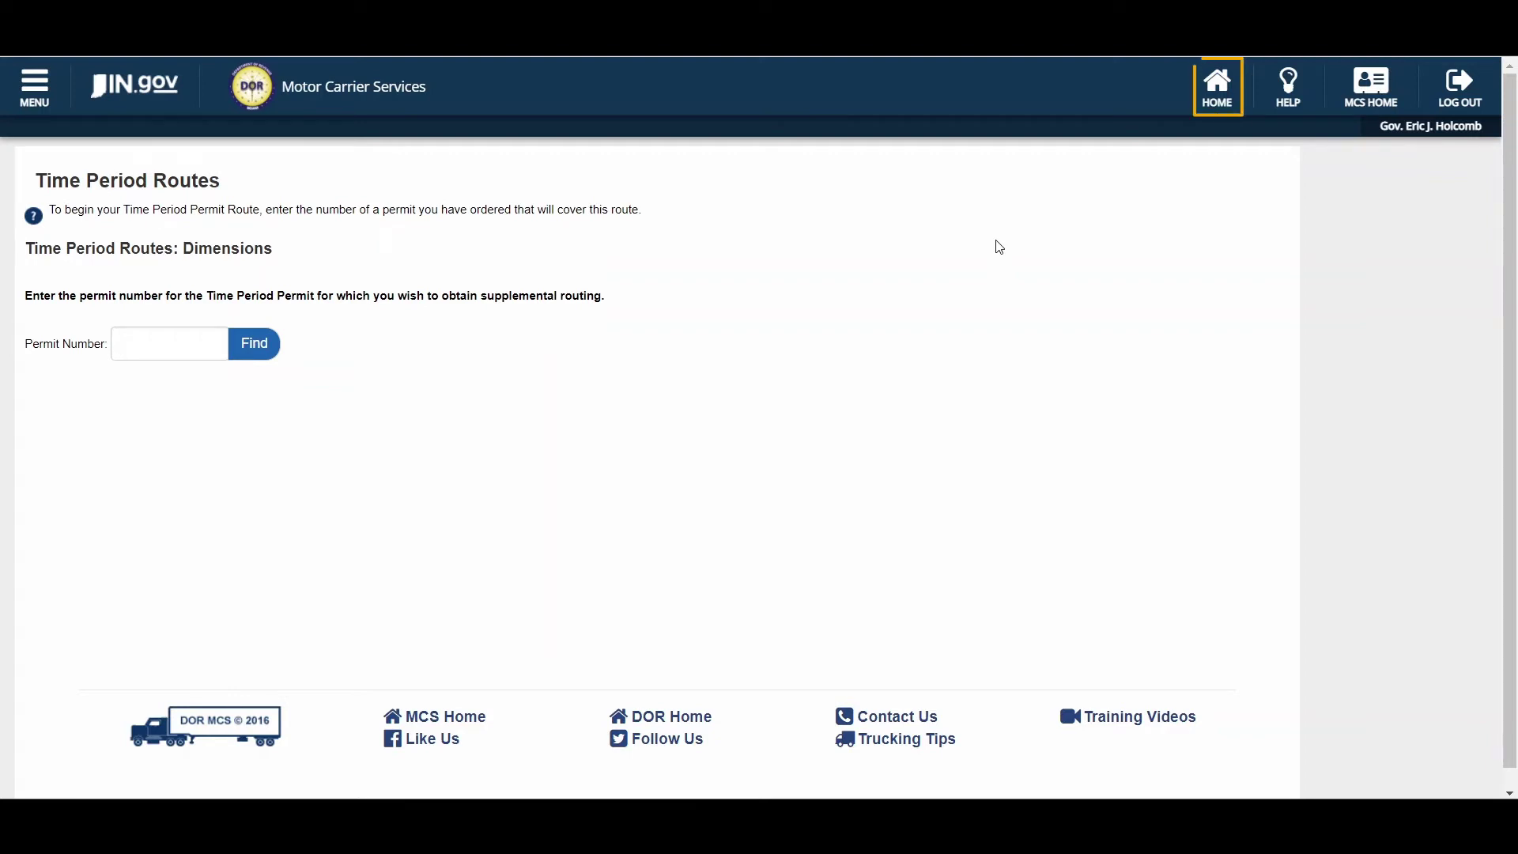
click(1215, 93)
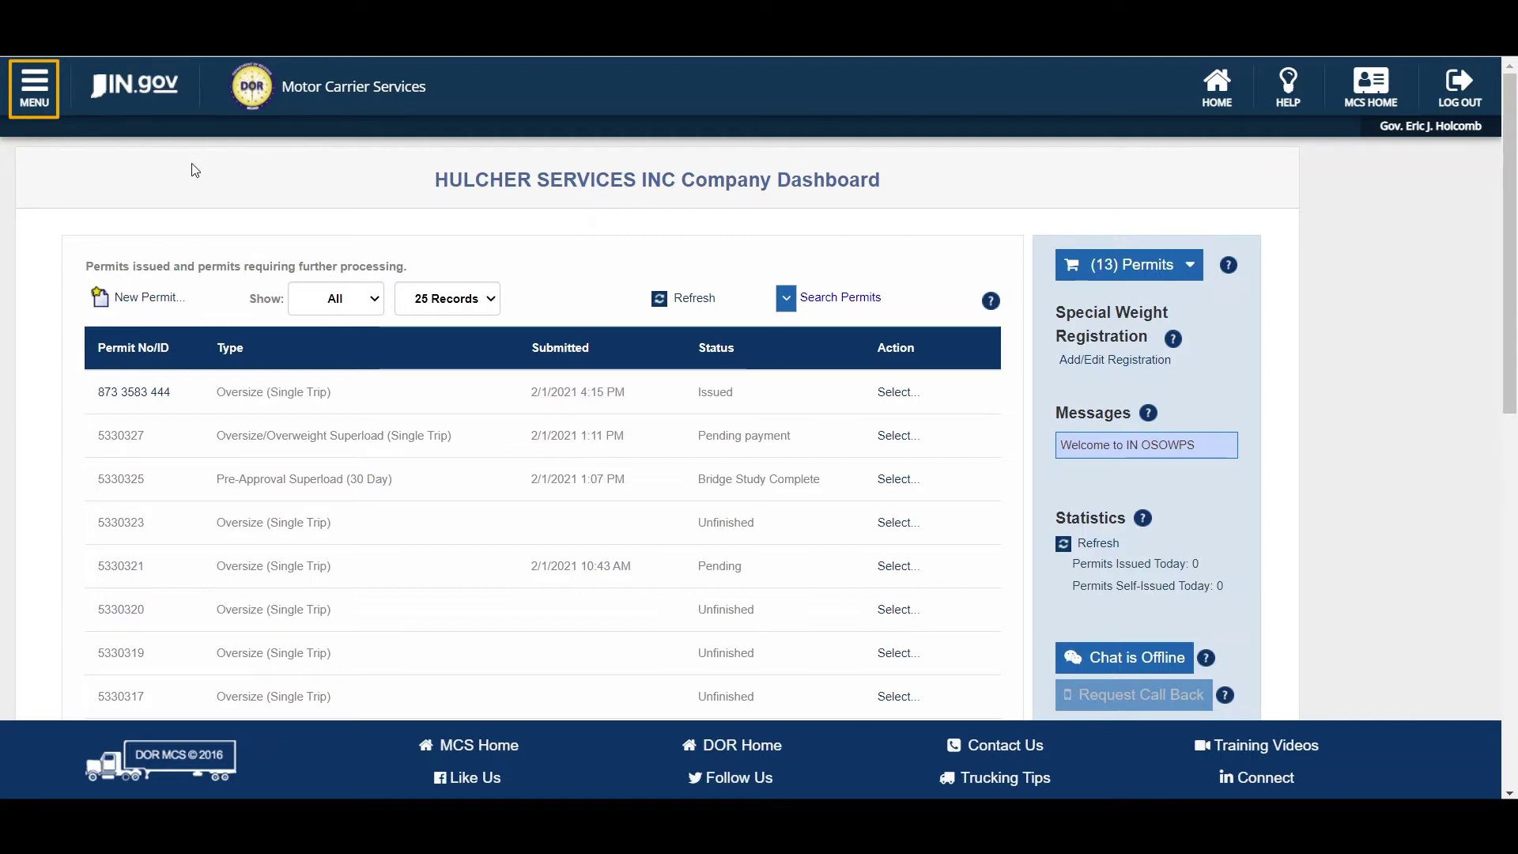
- Go to Bridge Studies and scroll through its 129 bridge study records
click(50, 94)
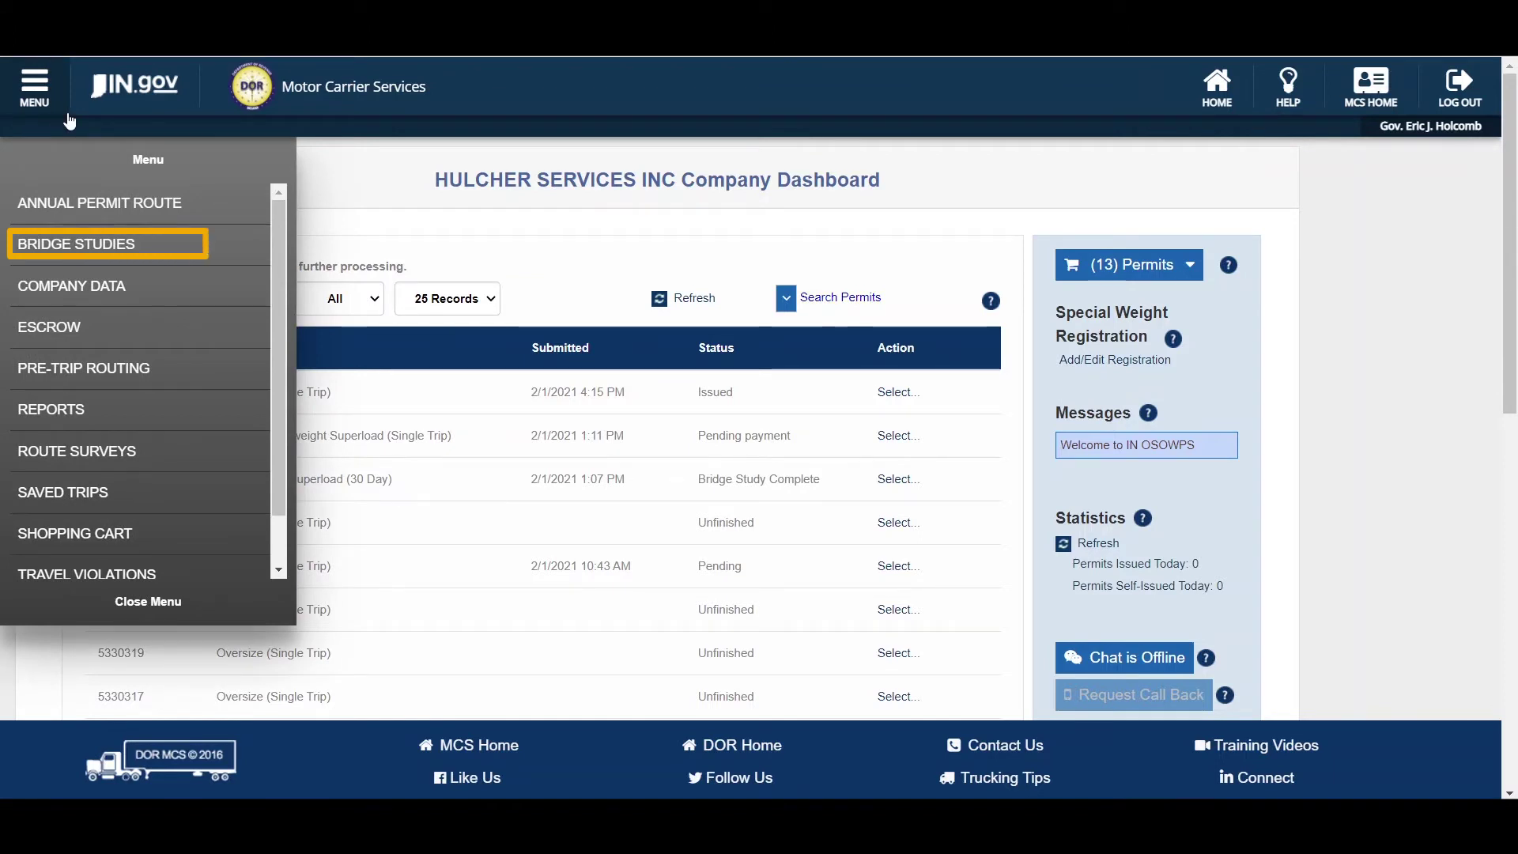
click(86, 240)
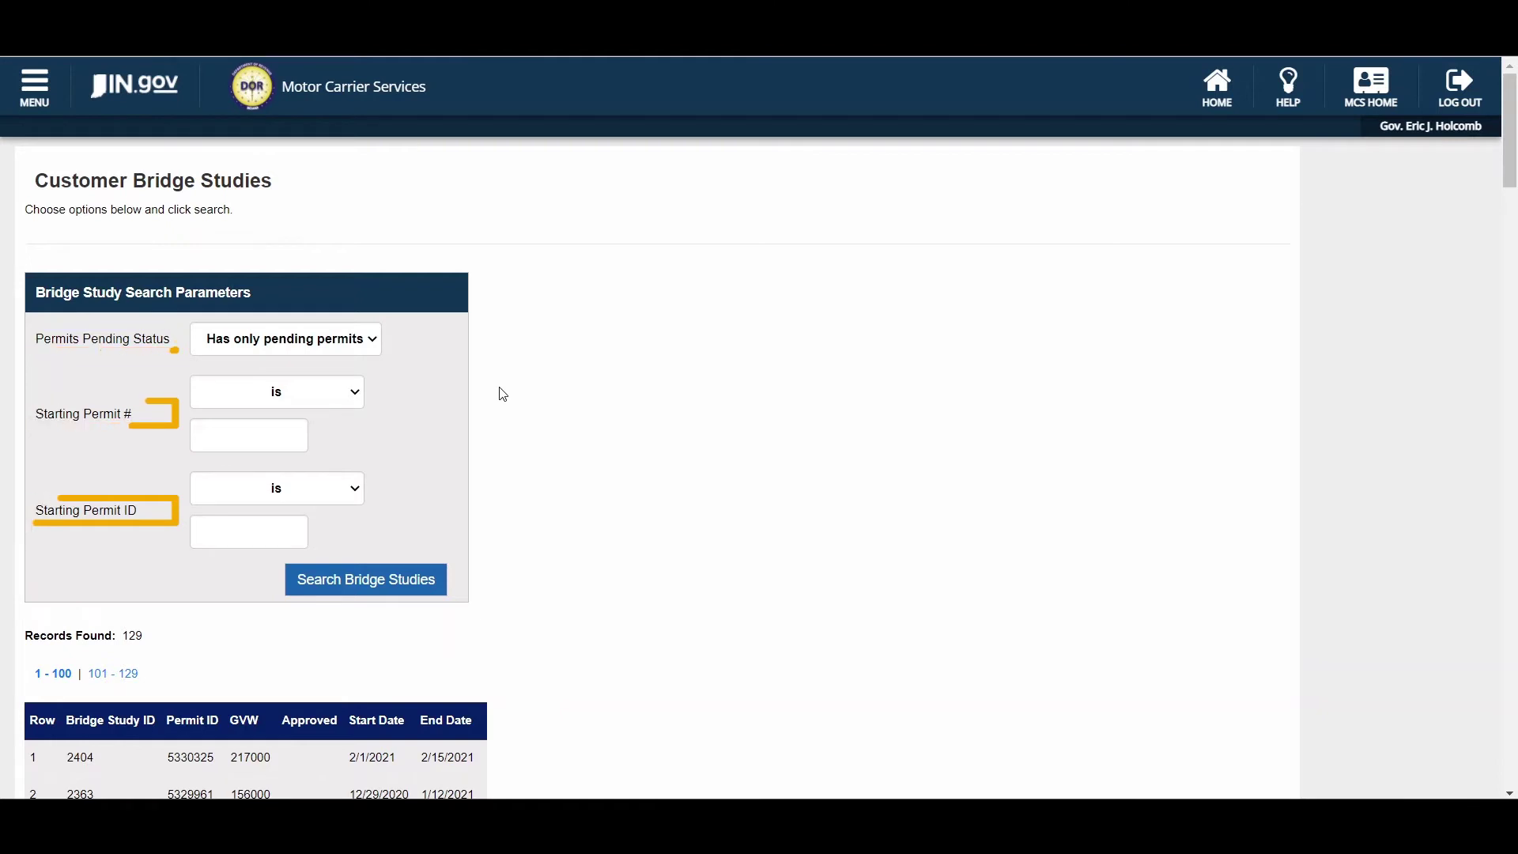
scroll(503, 394, down, 5)
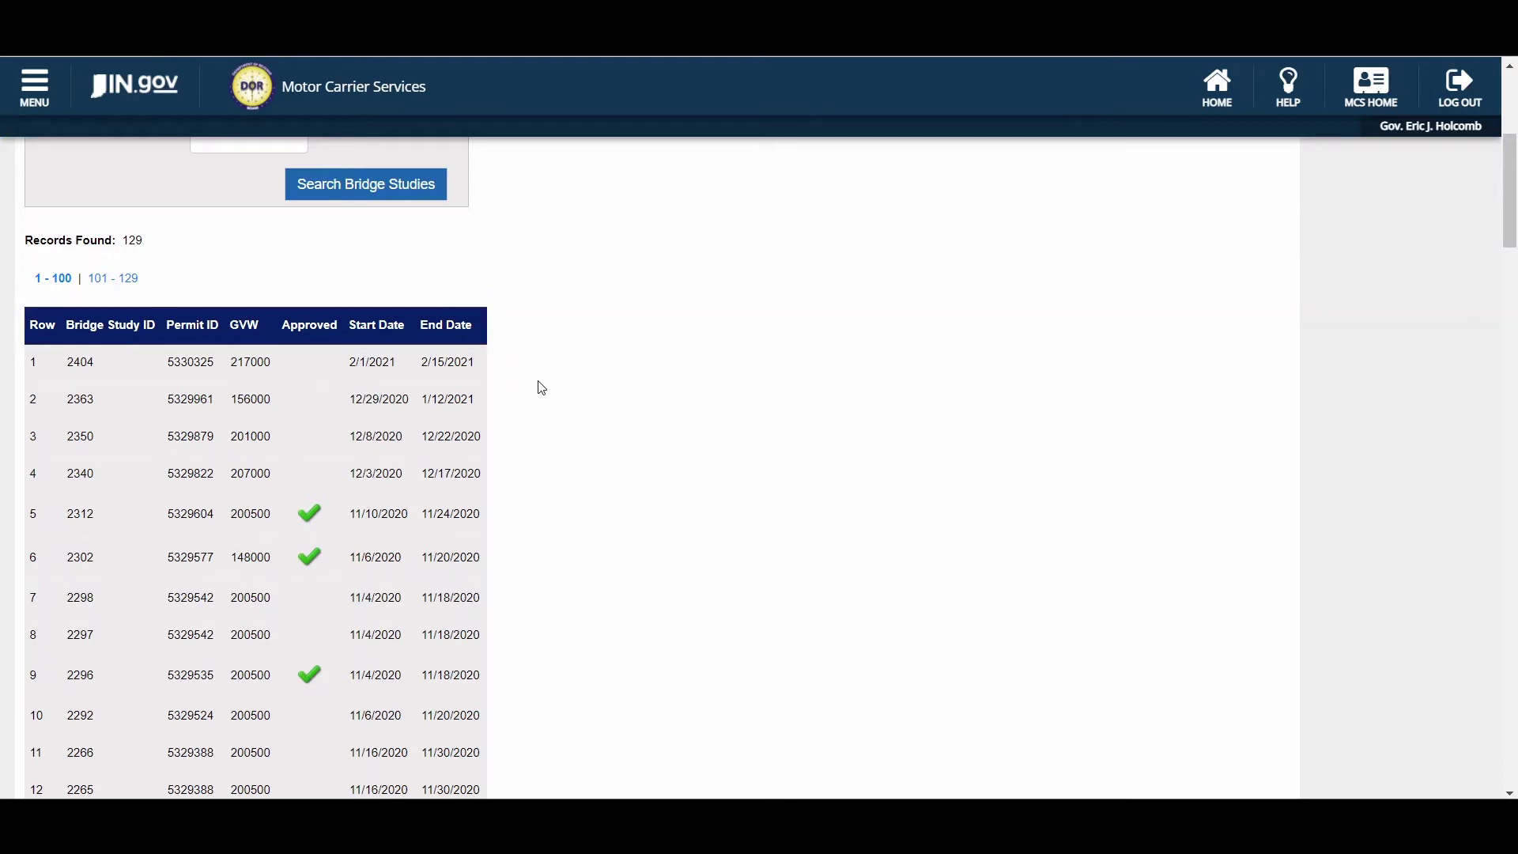
scroll(542, 388, up, 1)
scroll(541, 387, up, 4)
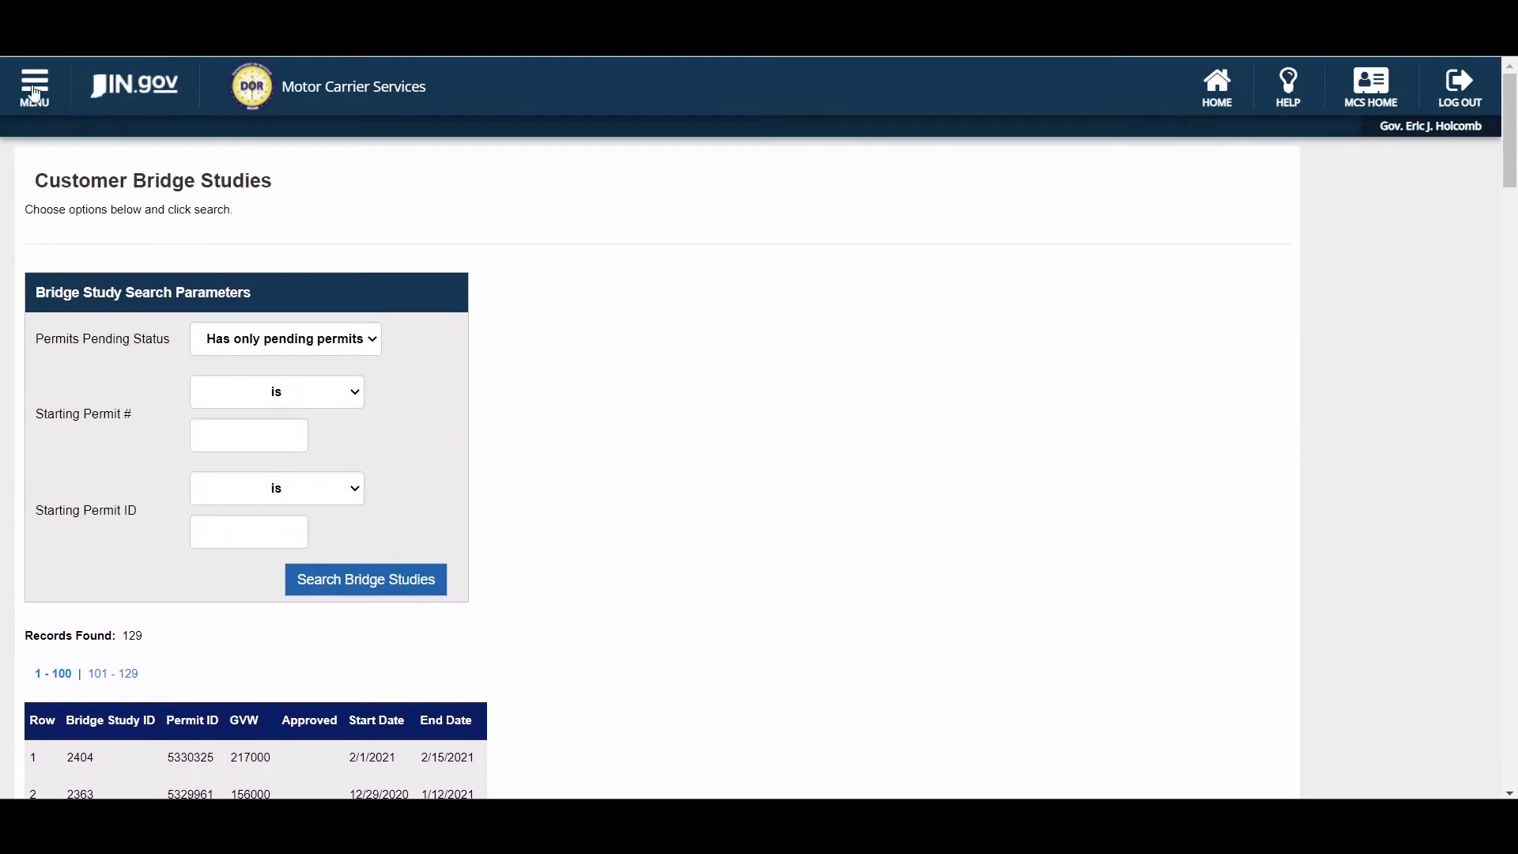
click(38, 85)
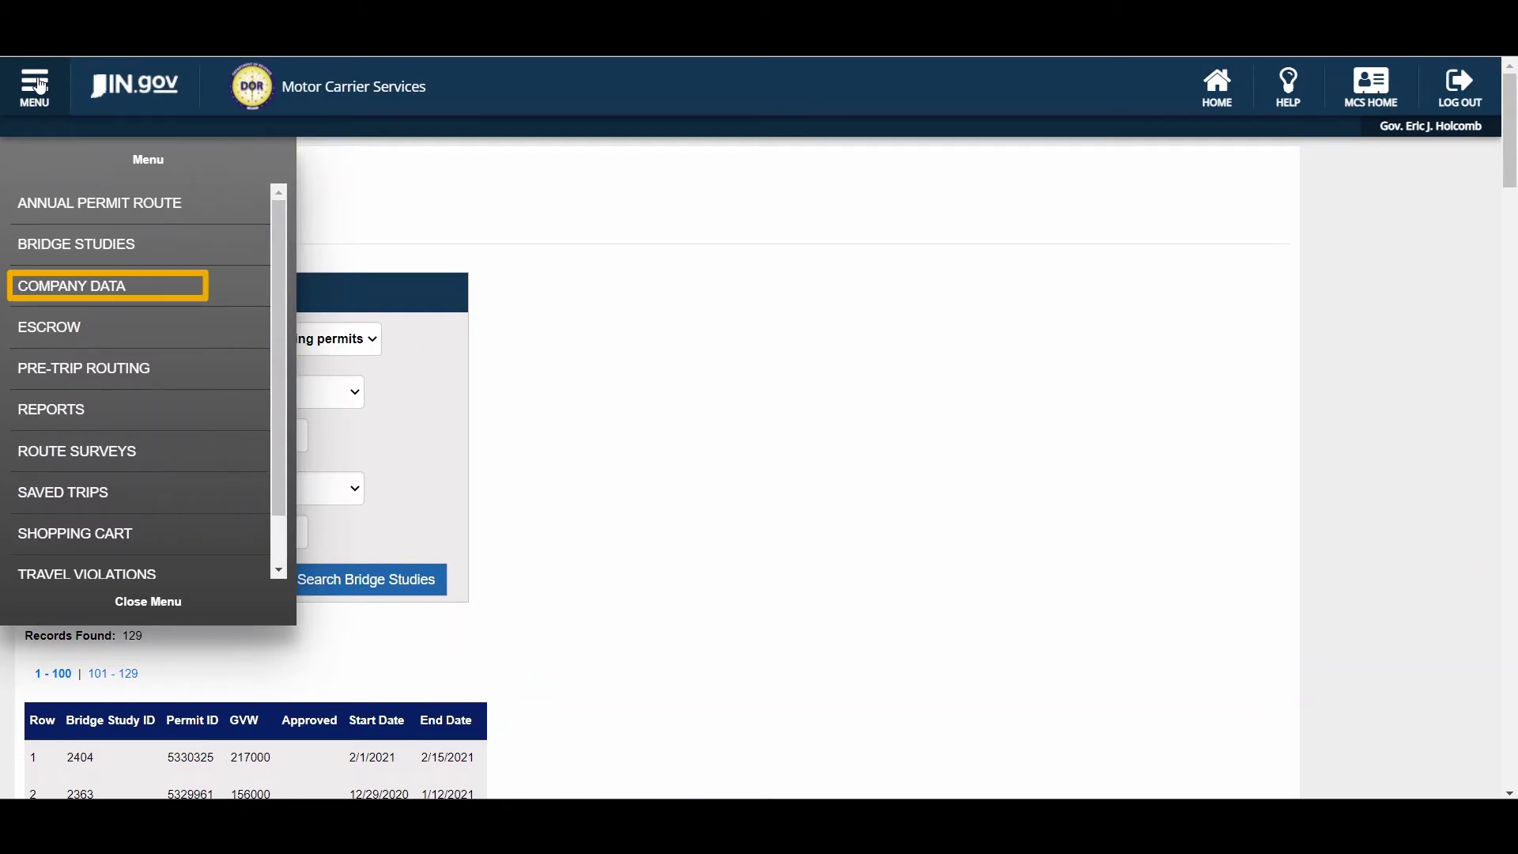
click(101, 289)
scroll(555, 223, down, 1)
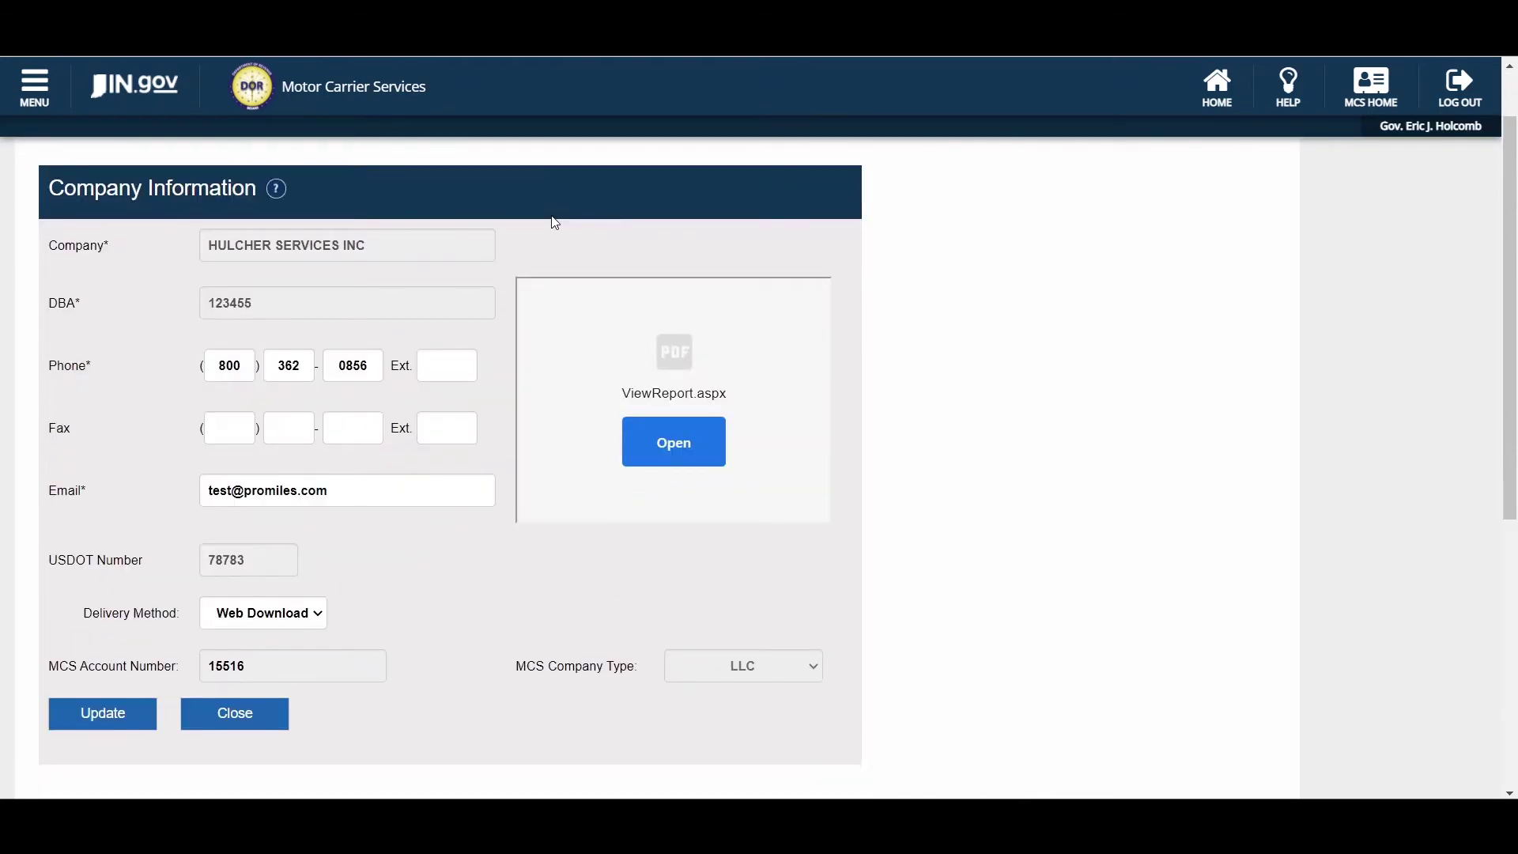
scroll(555, 224, down, 4)
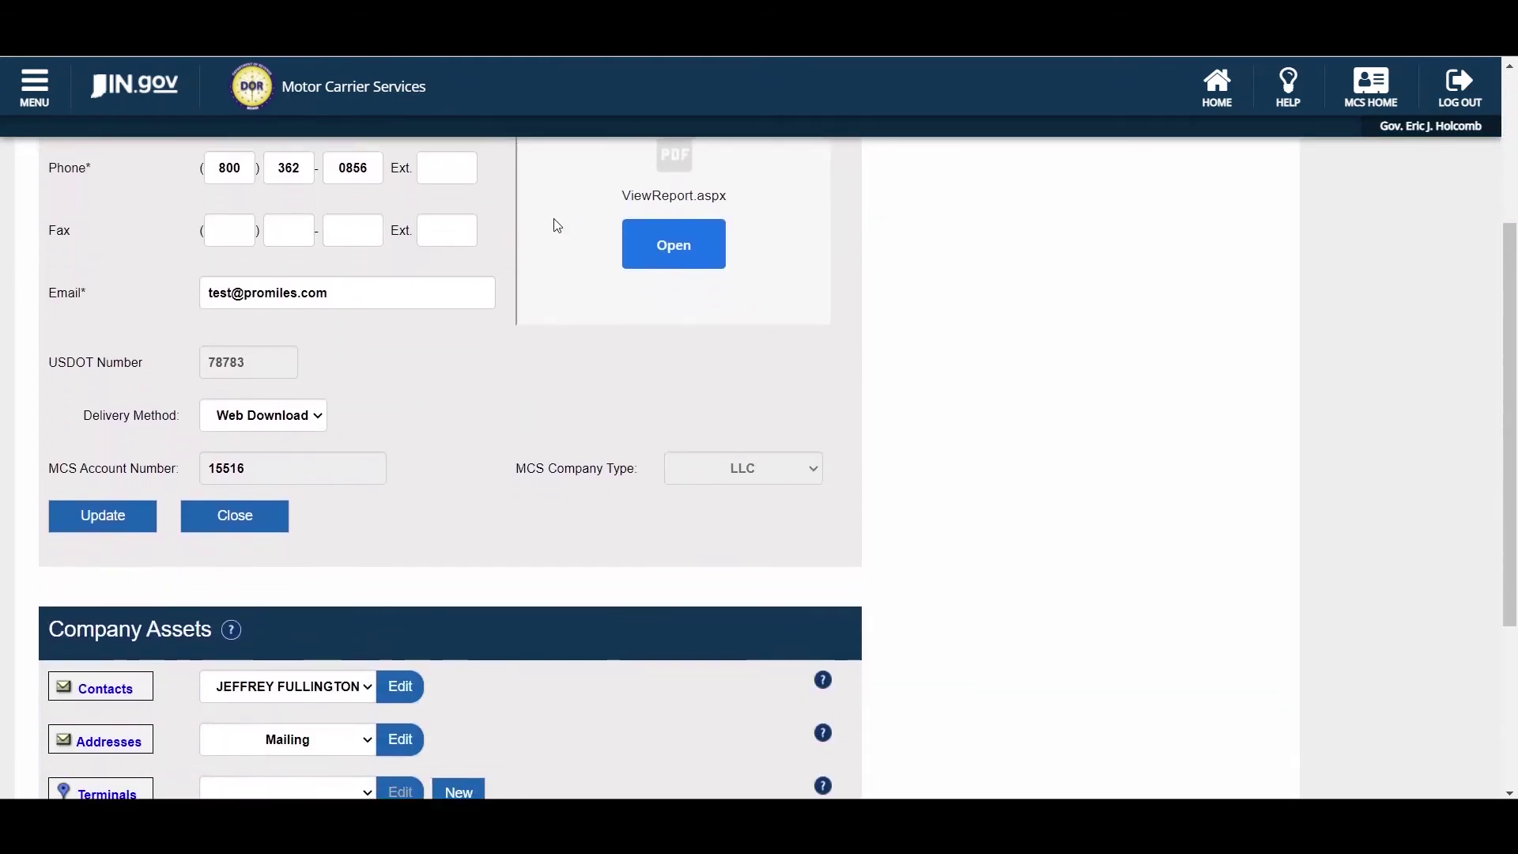
scroll(558, 225, down, 3)
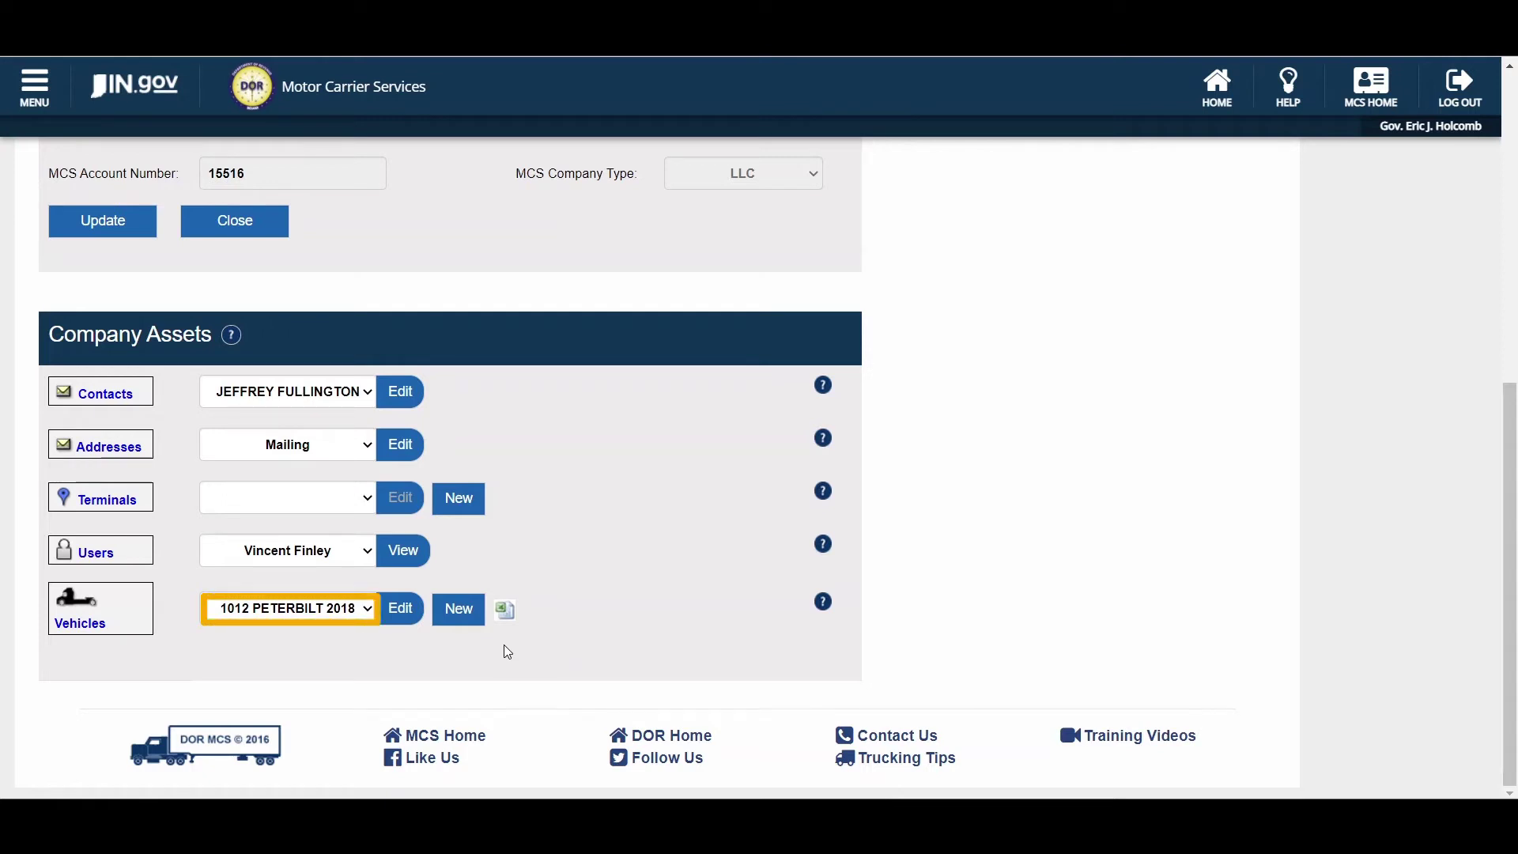
click(366, 616)
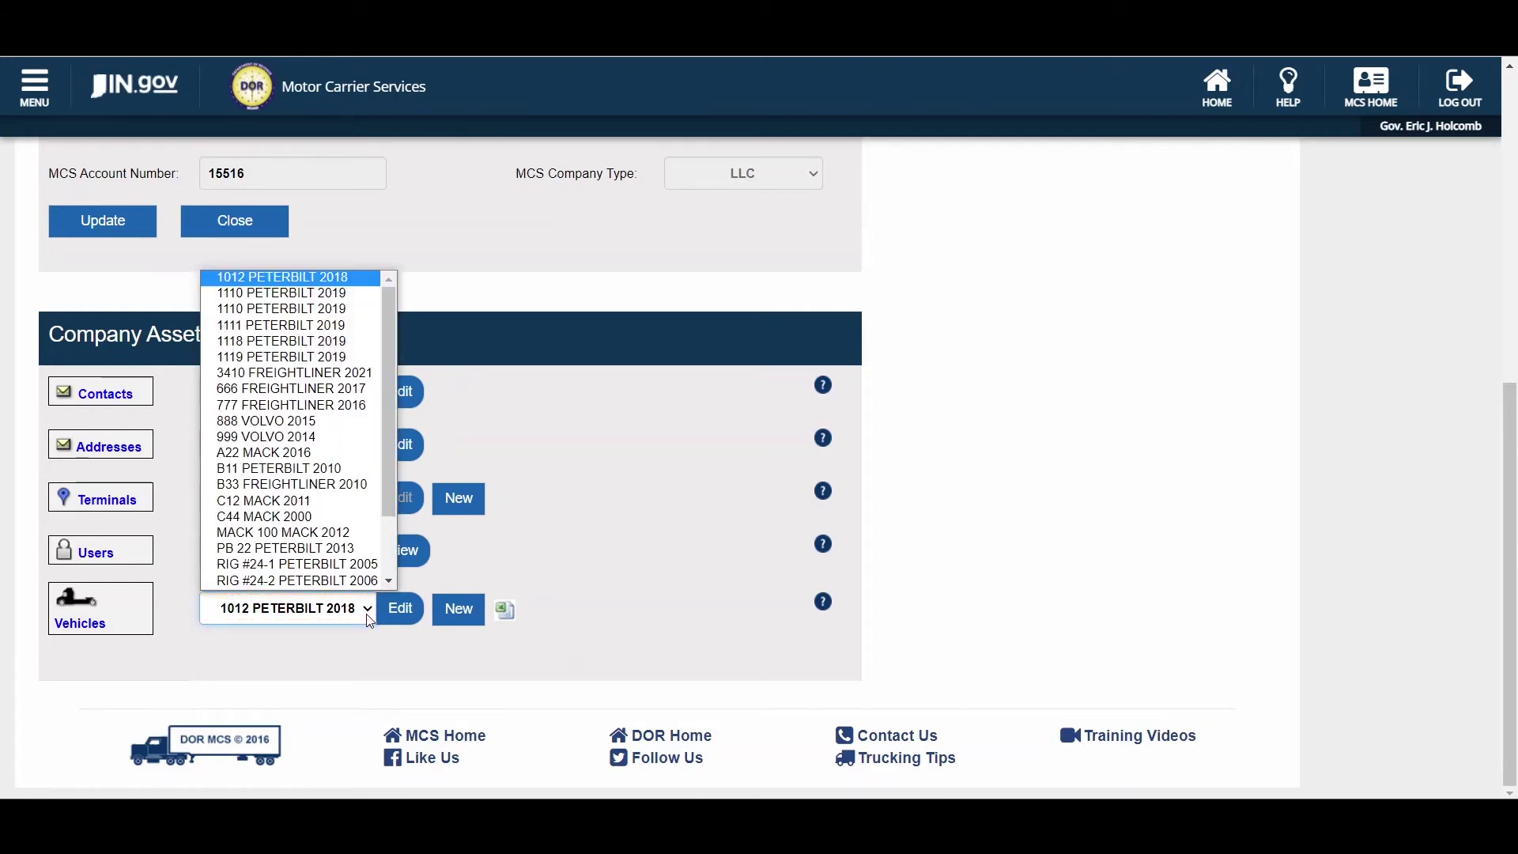
click(370, 620)
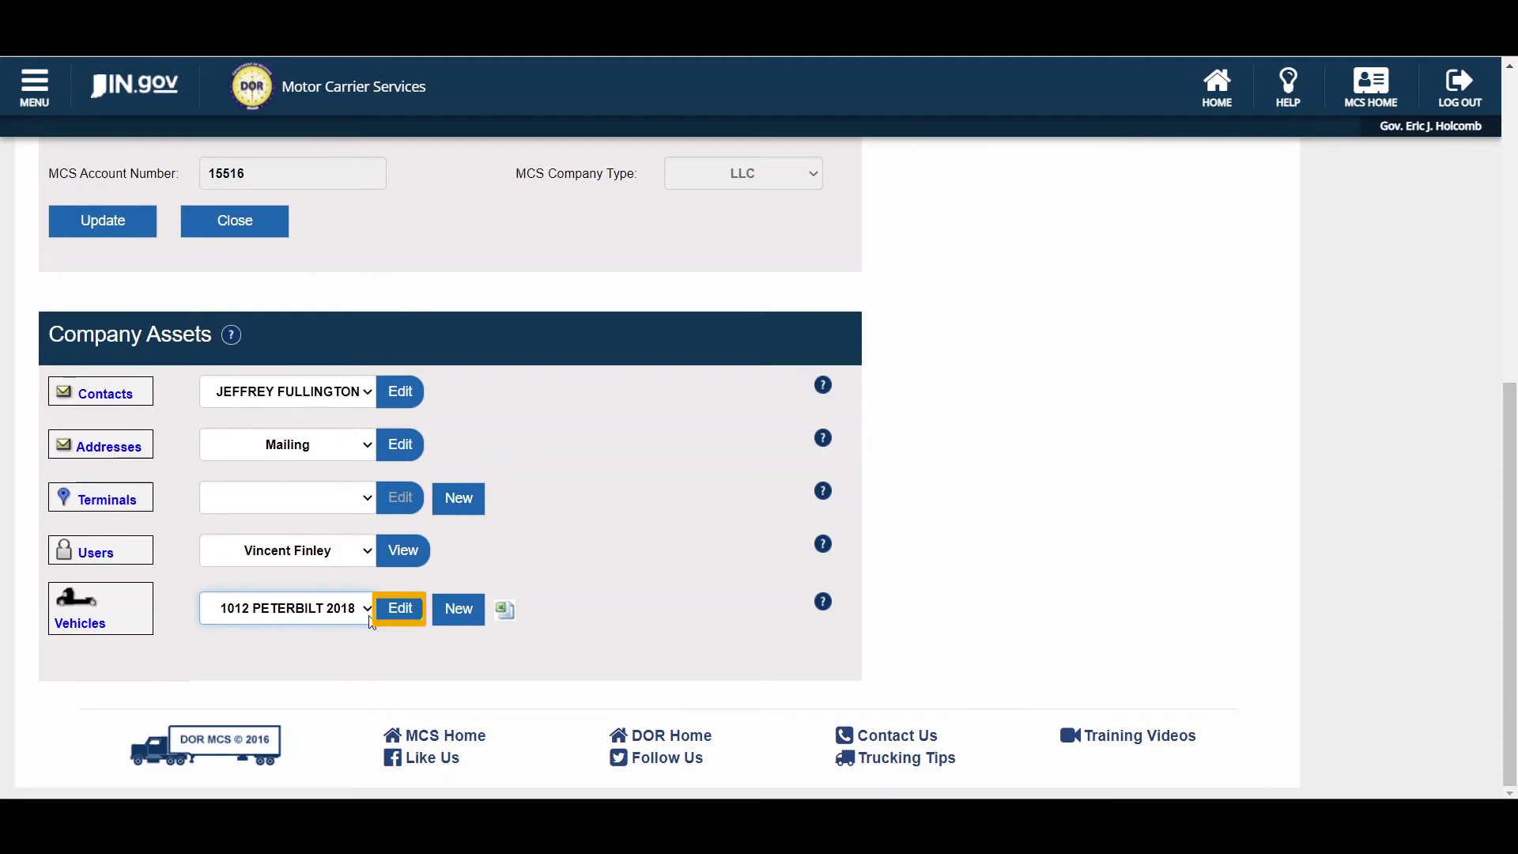
click(398, 624)
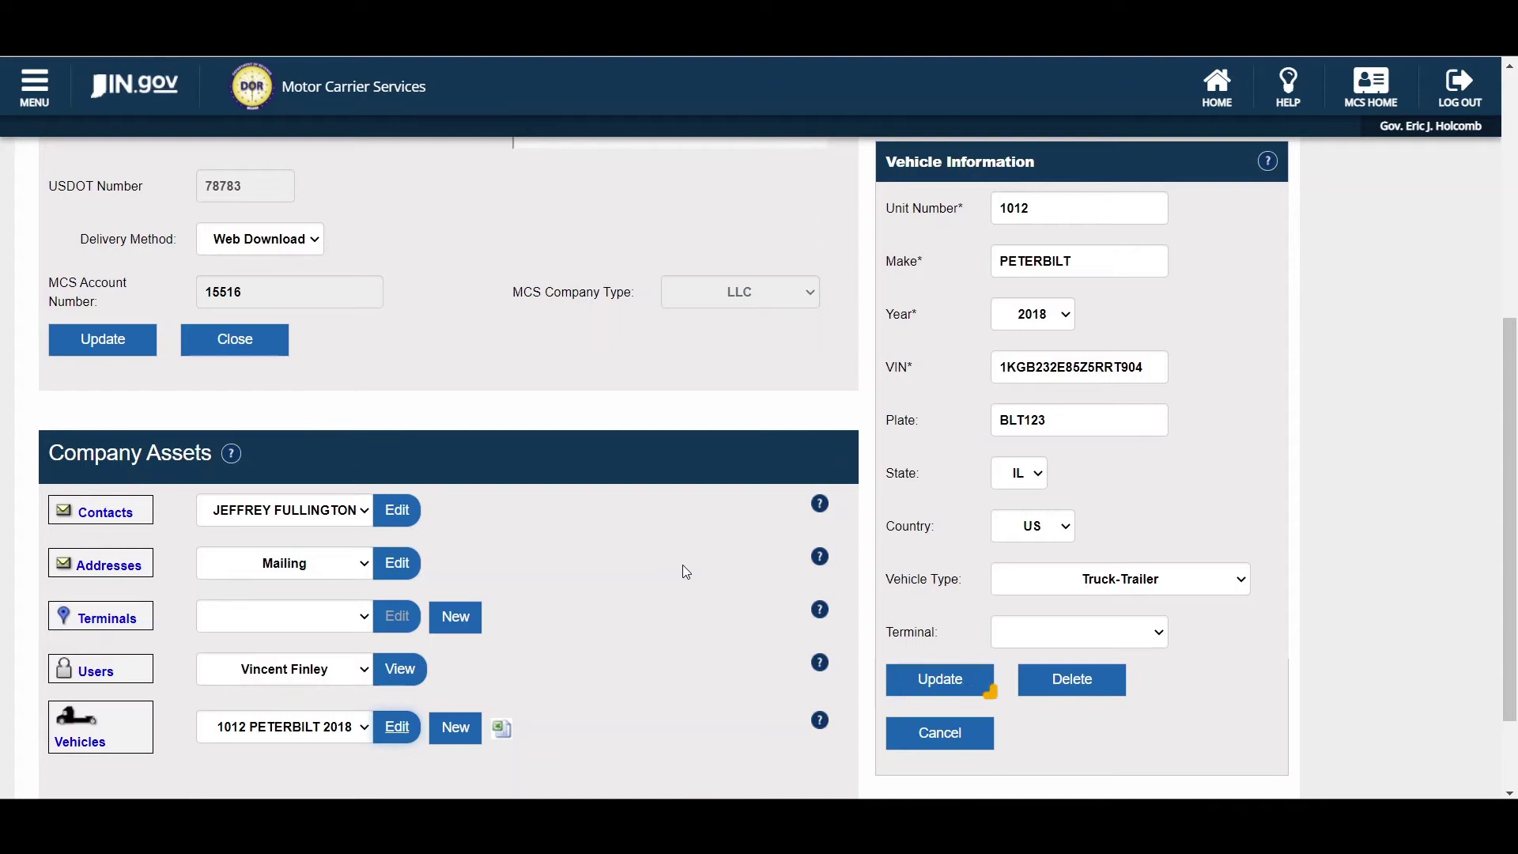
click(907, 735)
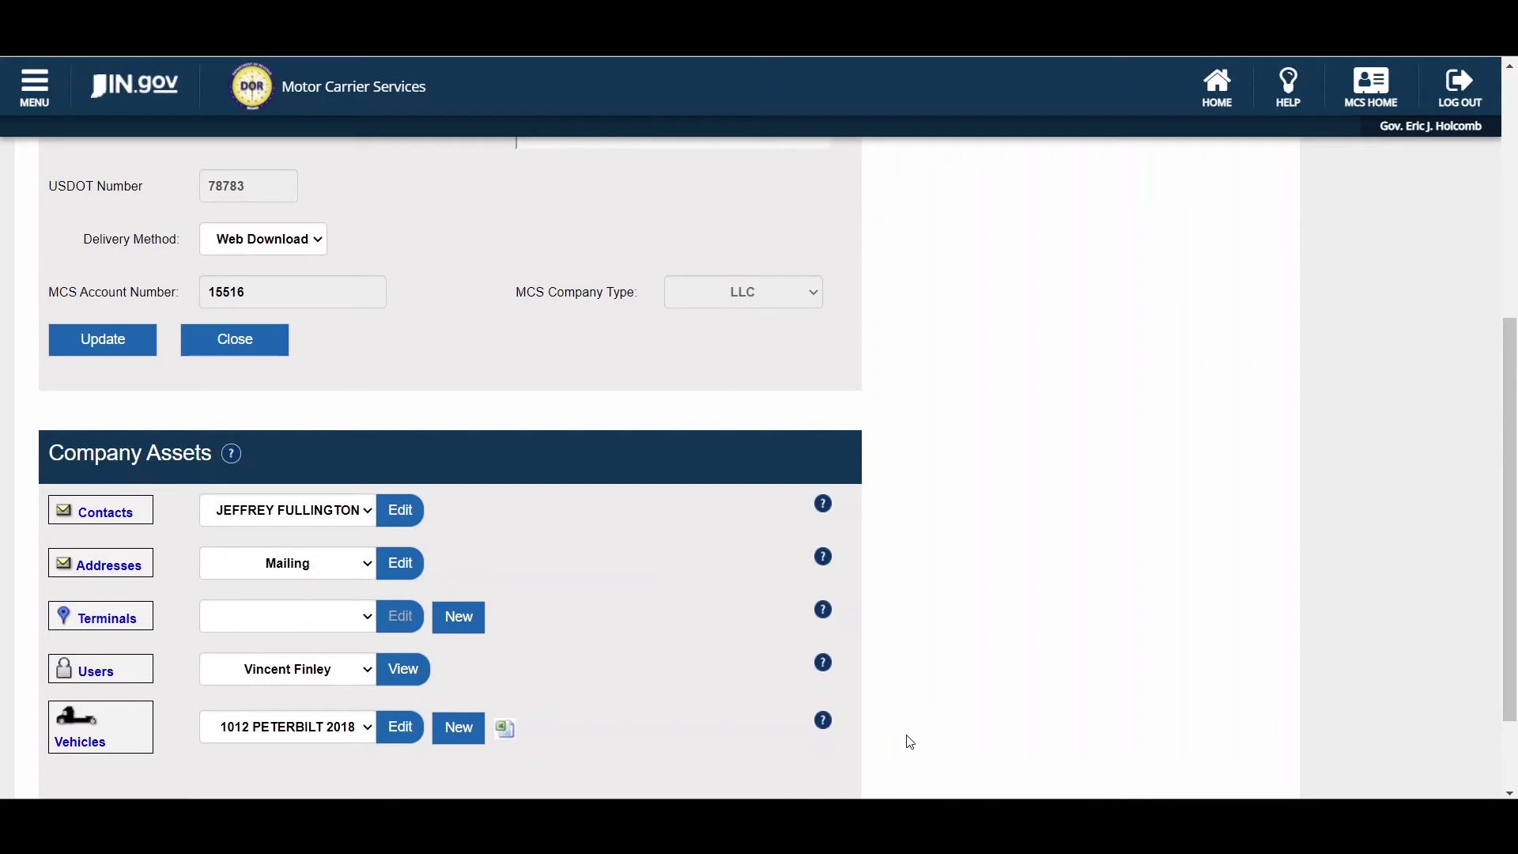
- Start a new vehicle entry, cancel the blank form, and head back toward the dashboard
click(472, 728)
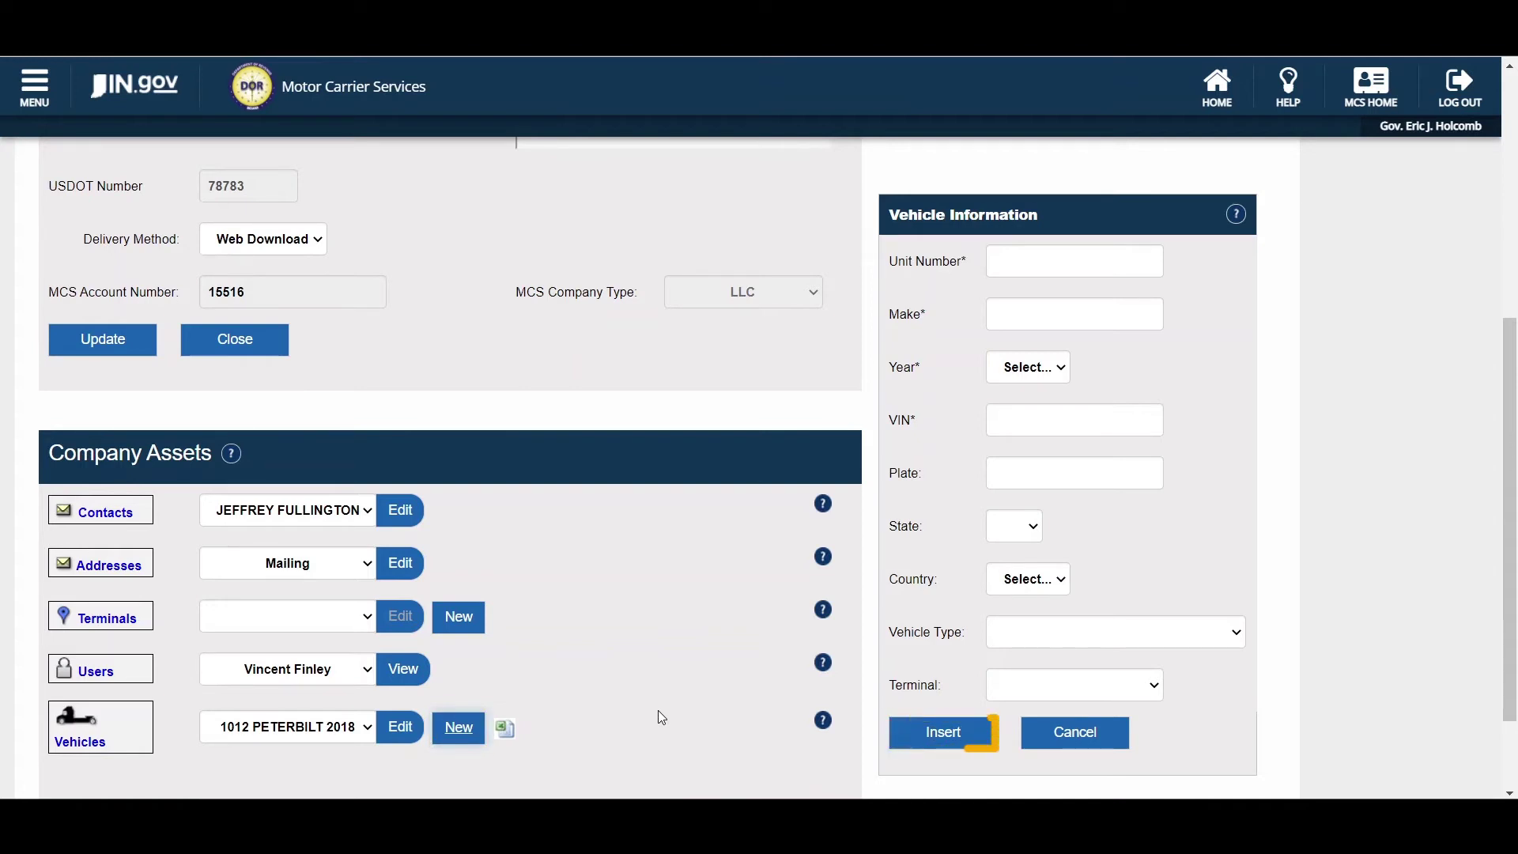
click(1064, 747)
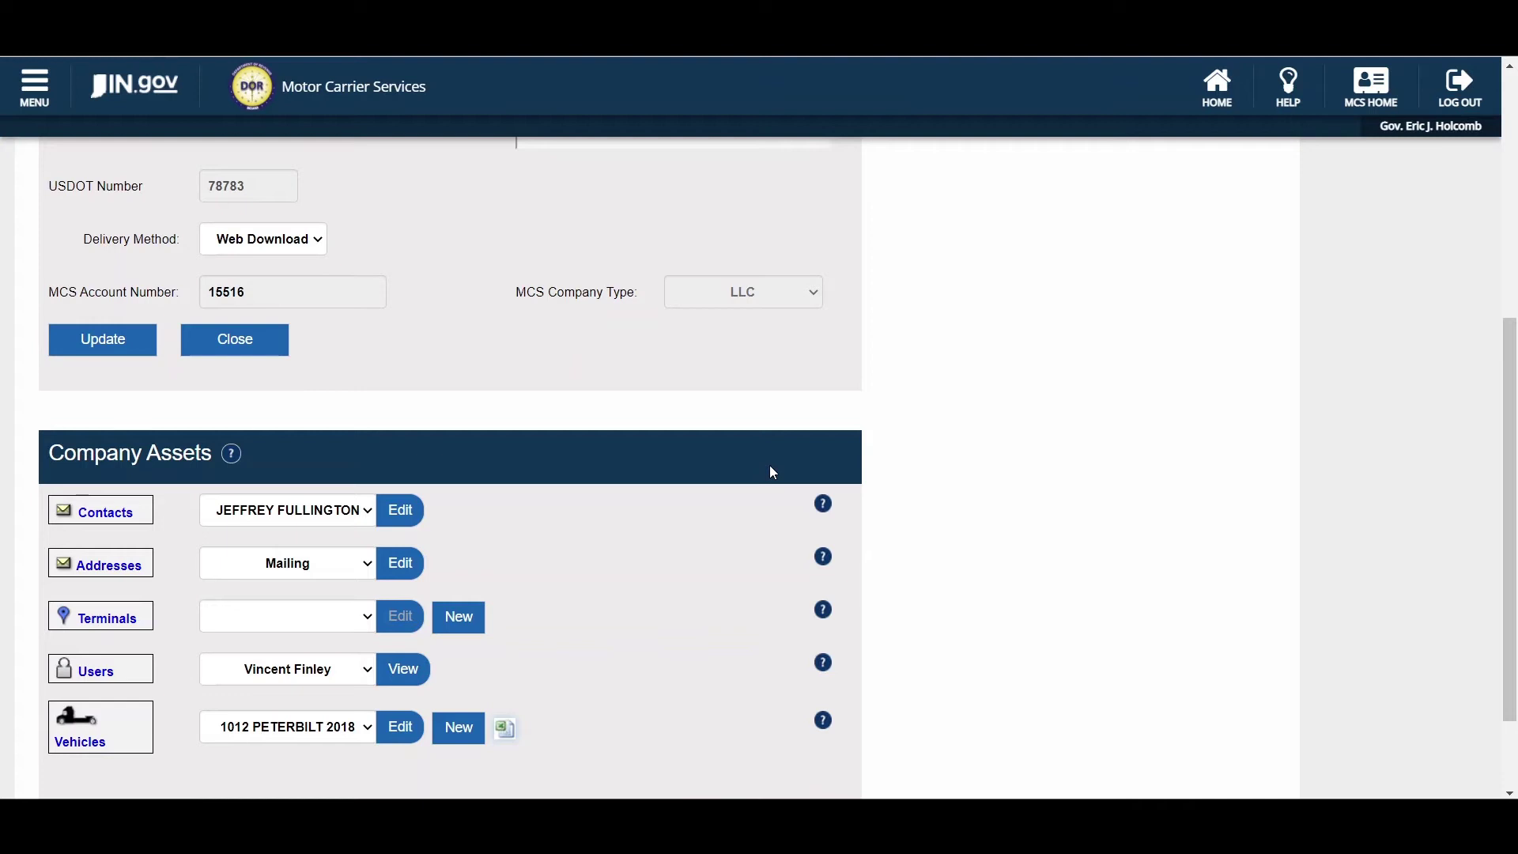
click(36, 86)
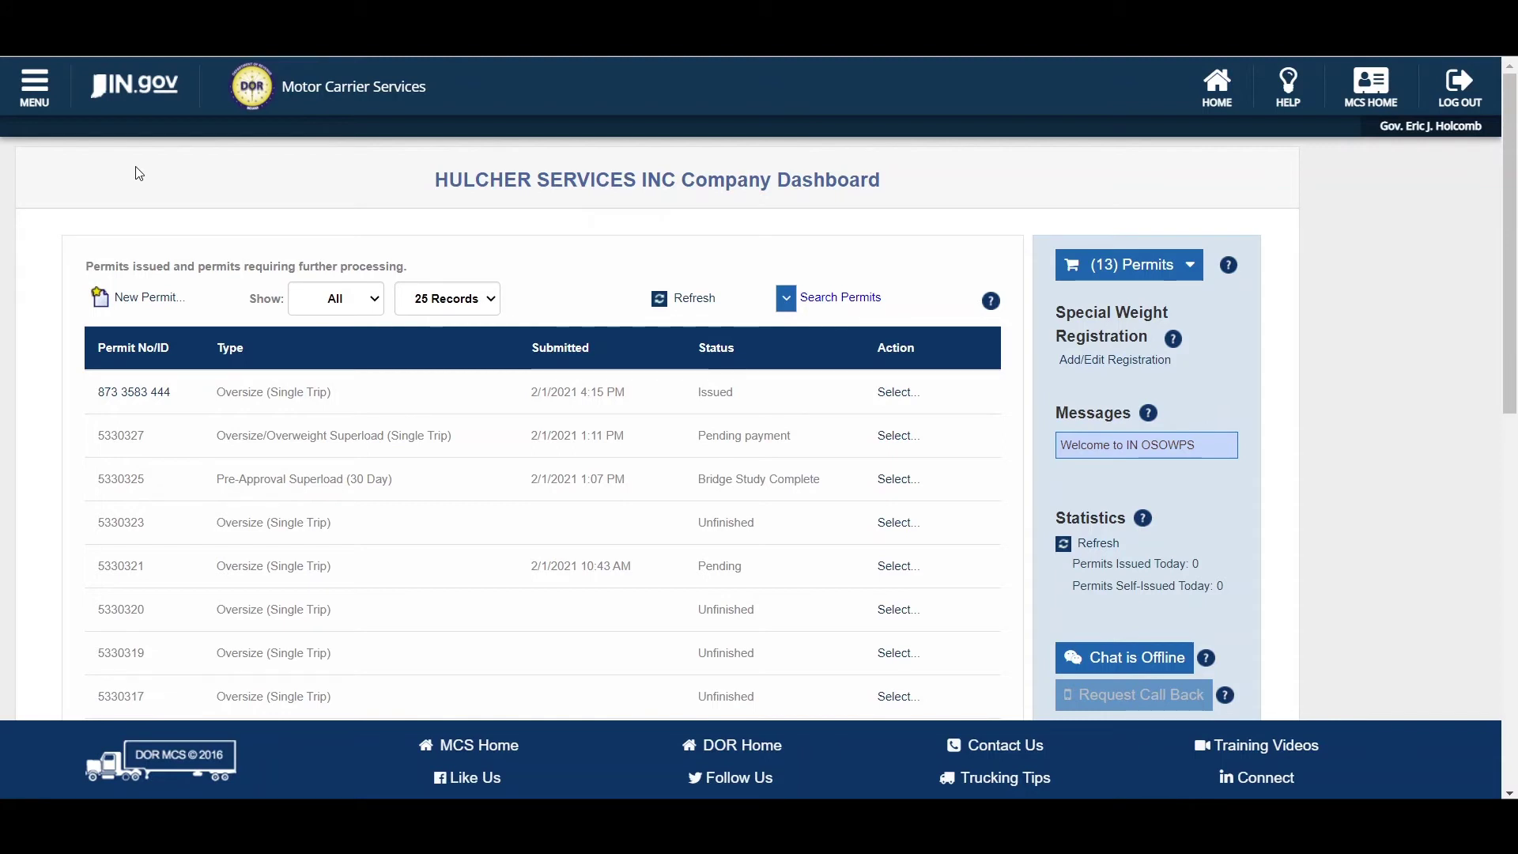
- Go to the Pre-Trip Routing page for entering load width, height, length and GVW
click(44, 97)
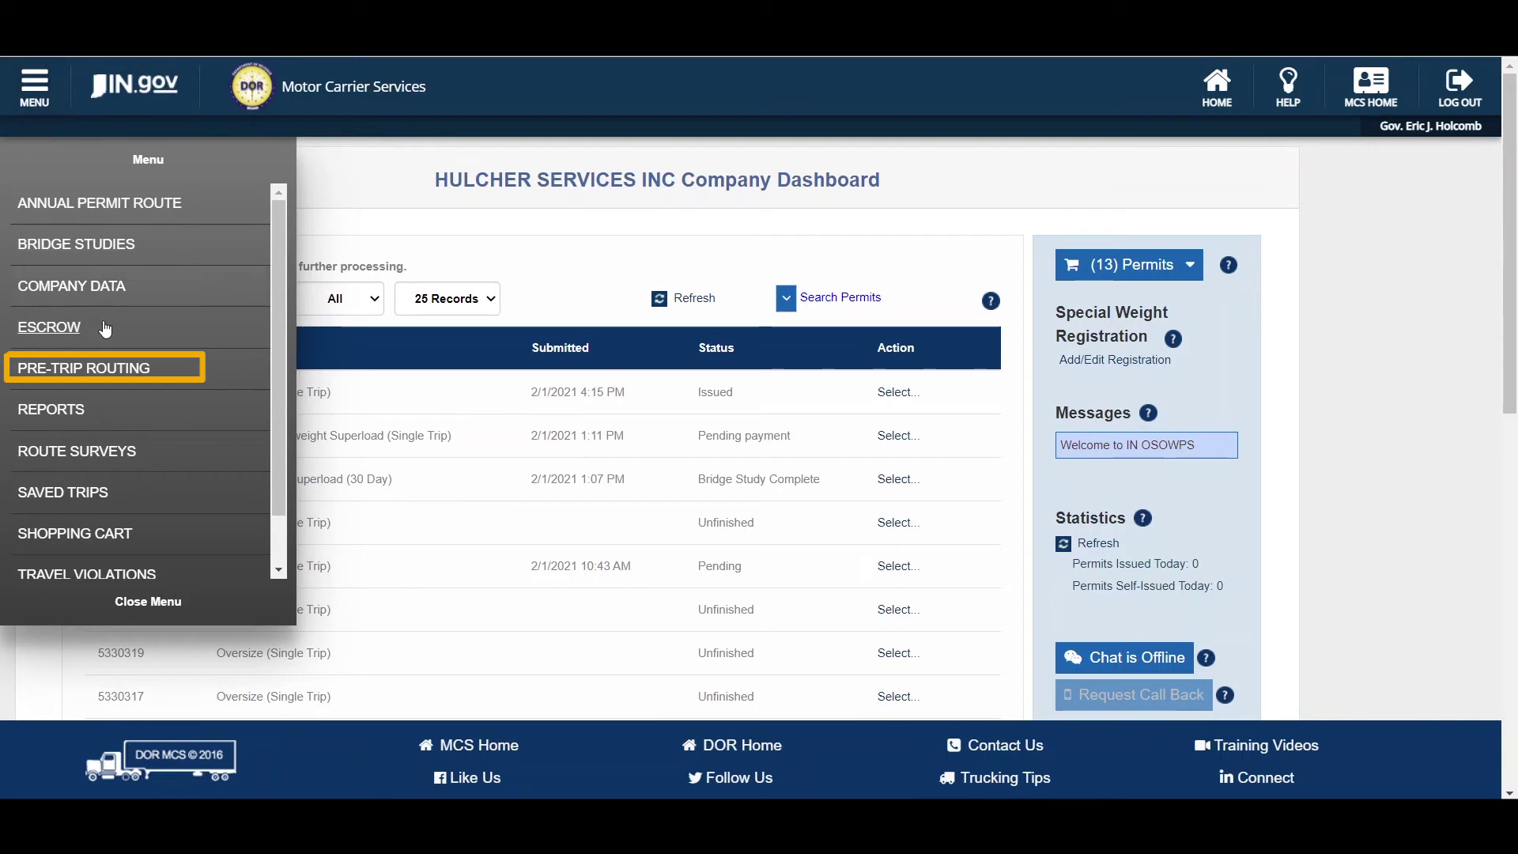
click(189, 368)
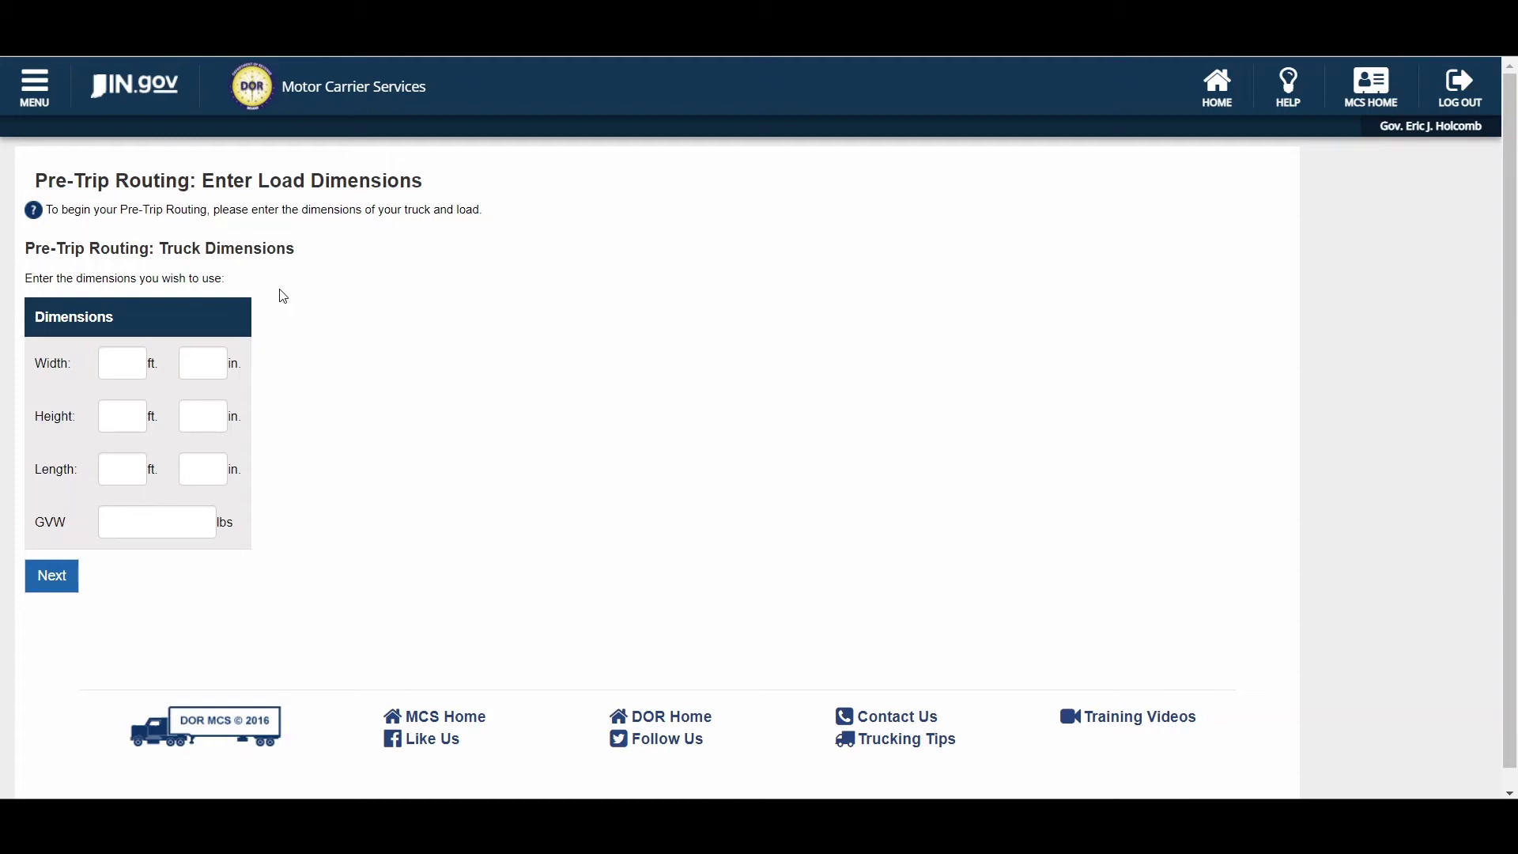
click(49, 93)
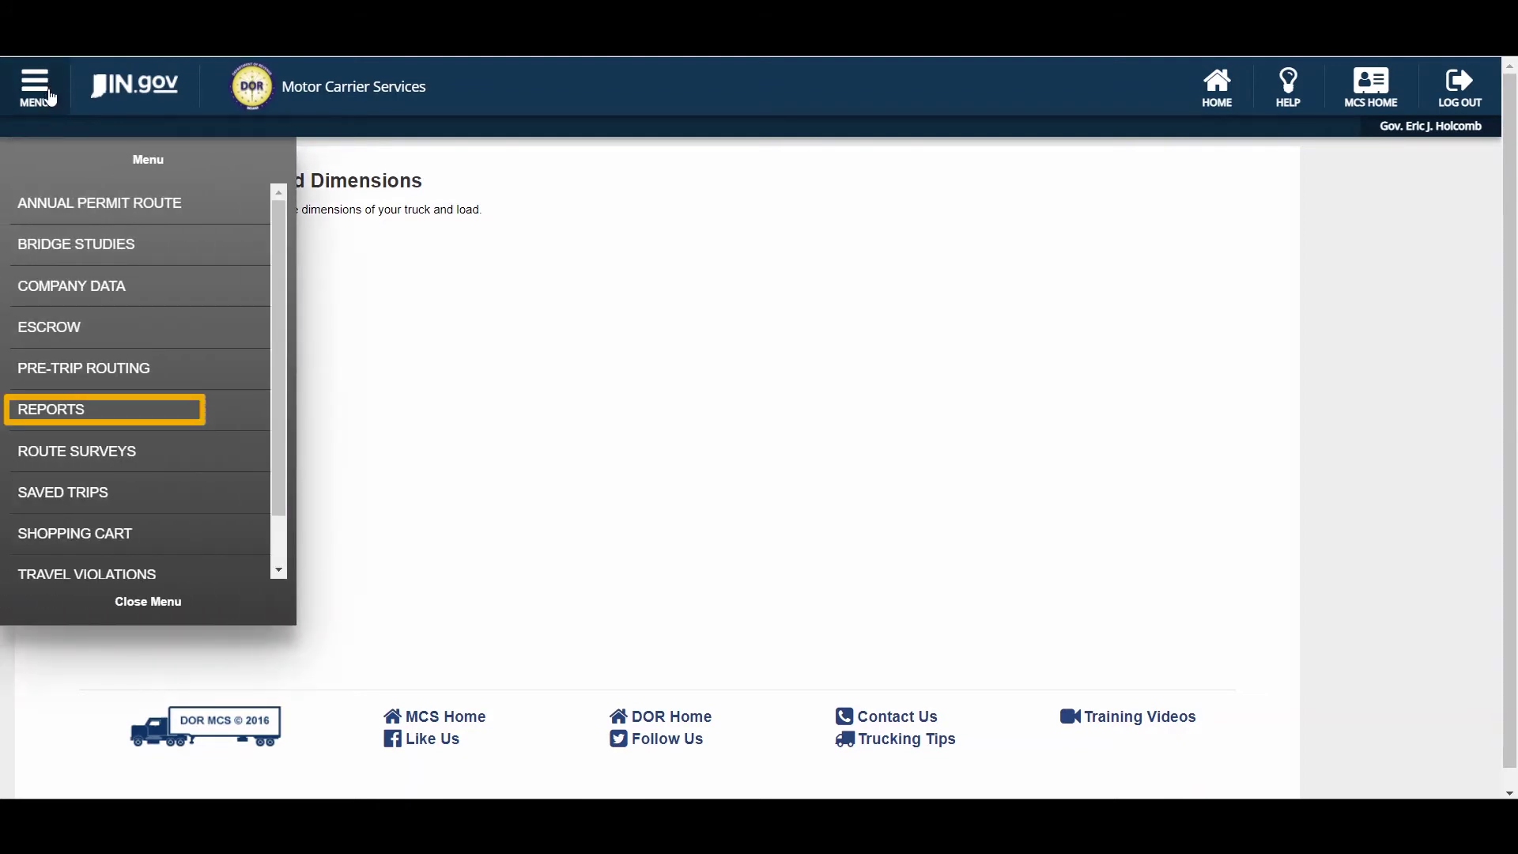
- Go to the Customer Permit Reports page with report type and date parameters
click(79, 410)
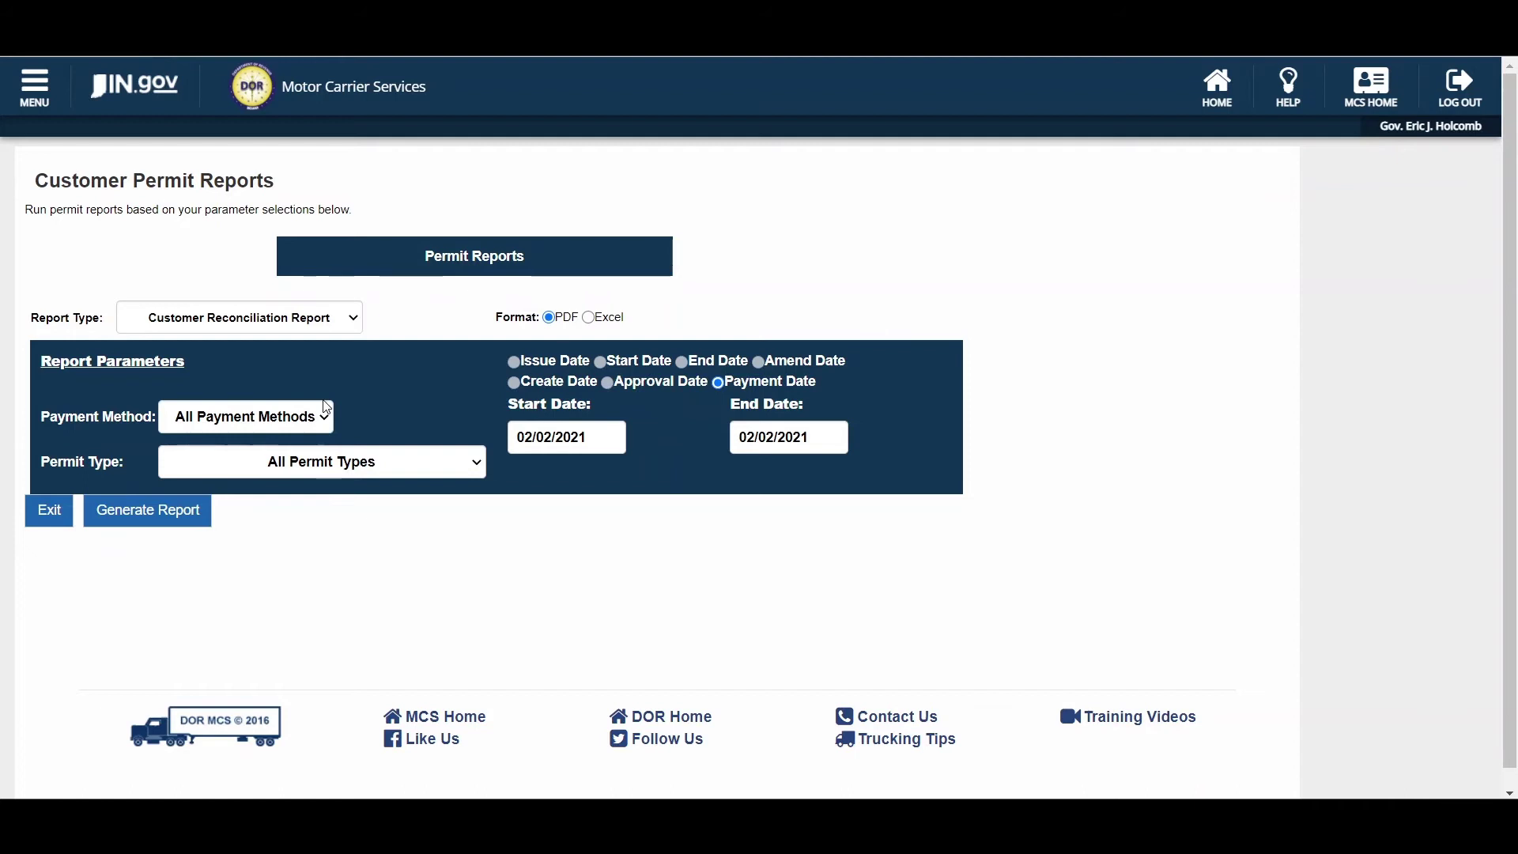
click(56, 96)
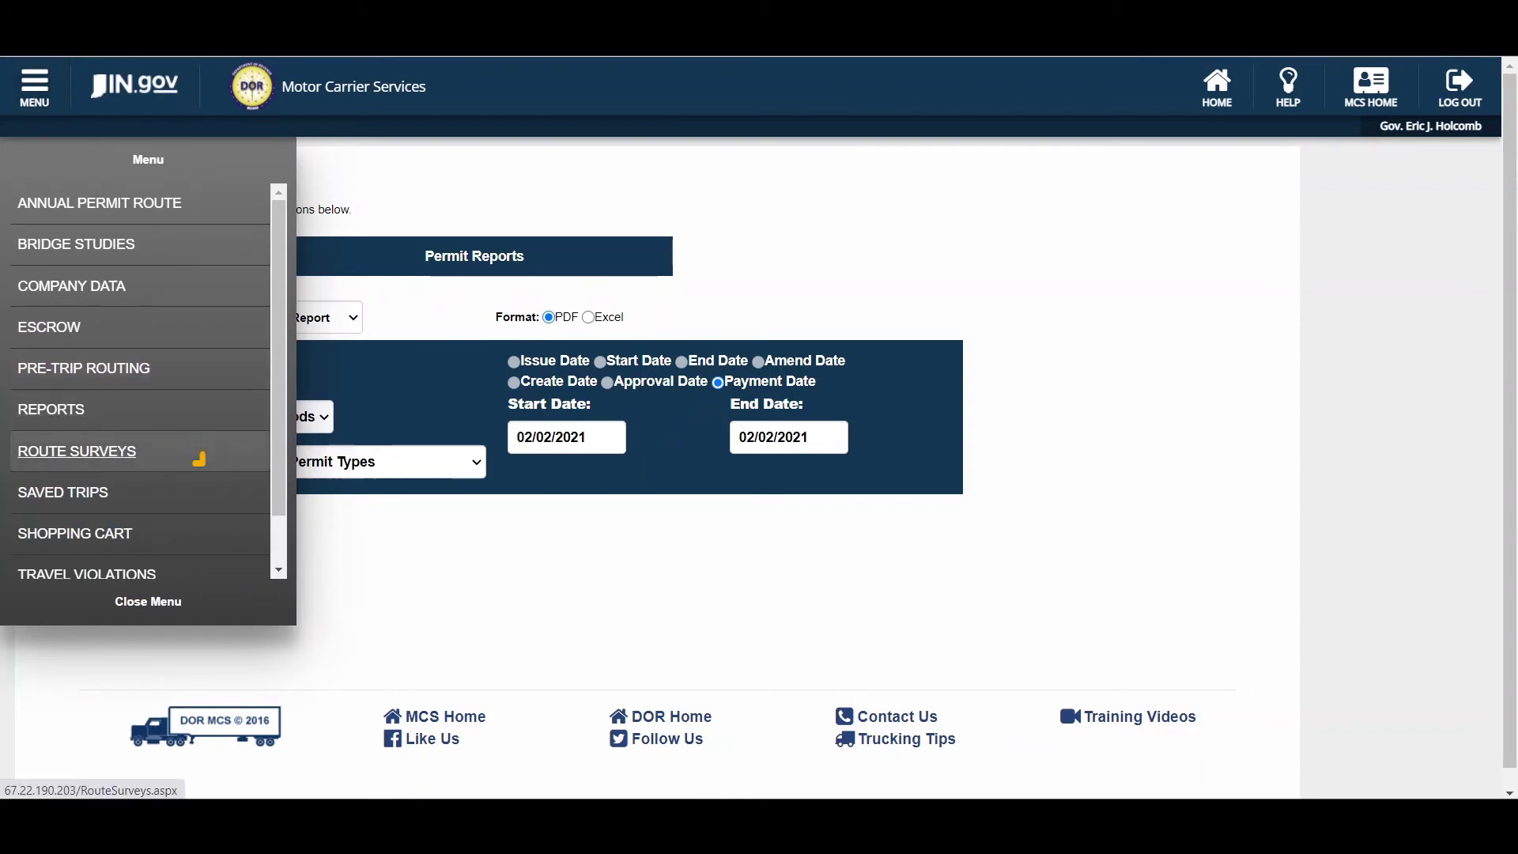
- Visit Route Surveys, then Saved Trips listing I-275 KY to I-74 IL and Redmine 6147
click(105, 450)
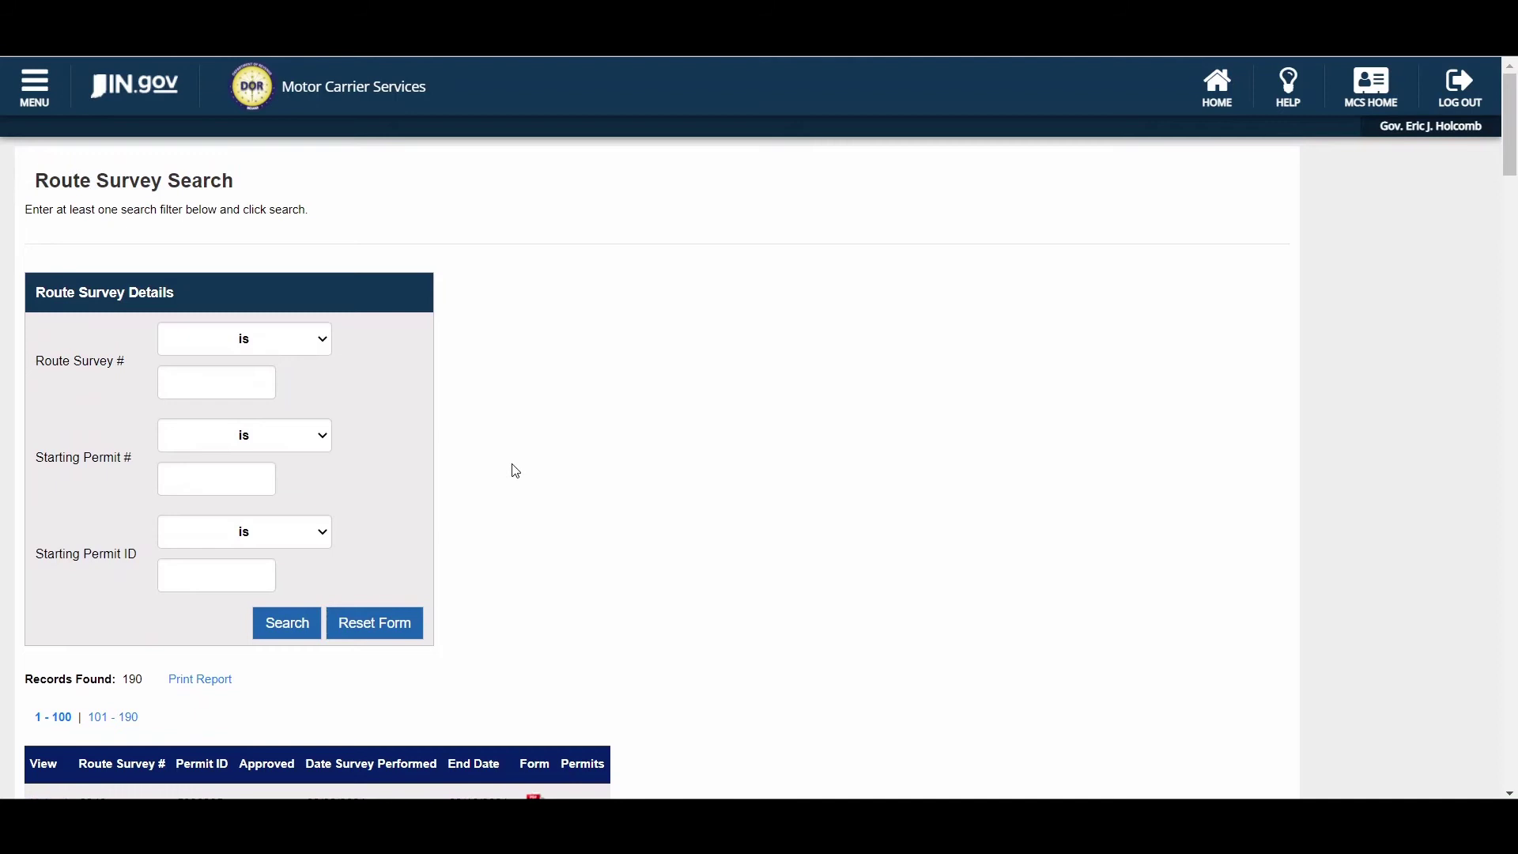
click(41, 96)
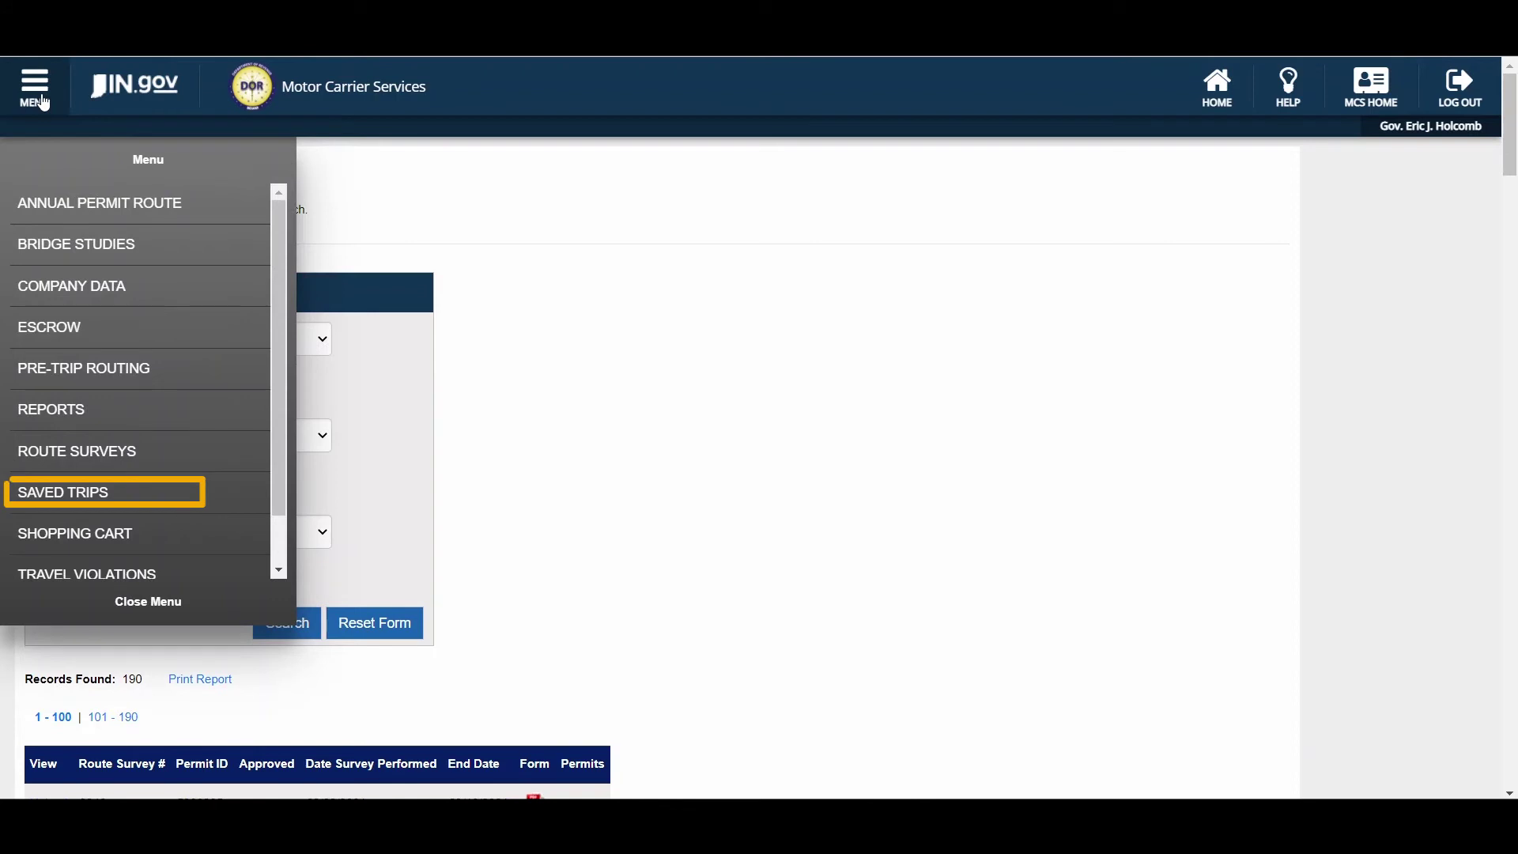
click(87, 491)
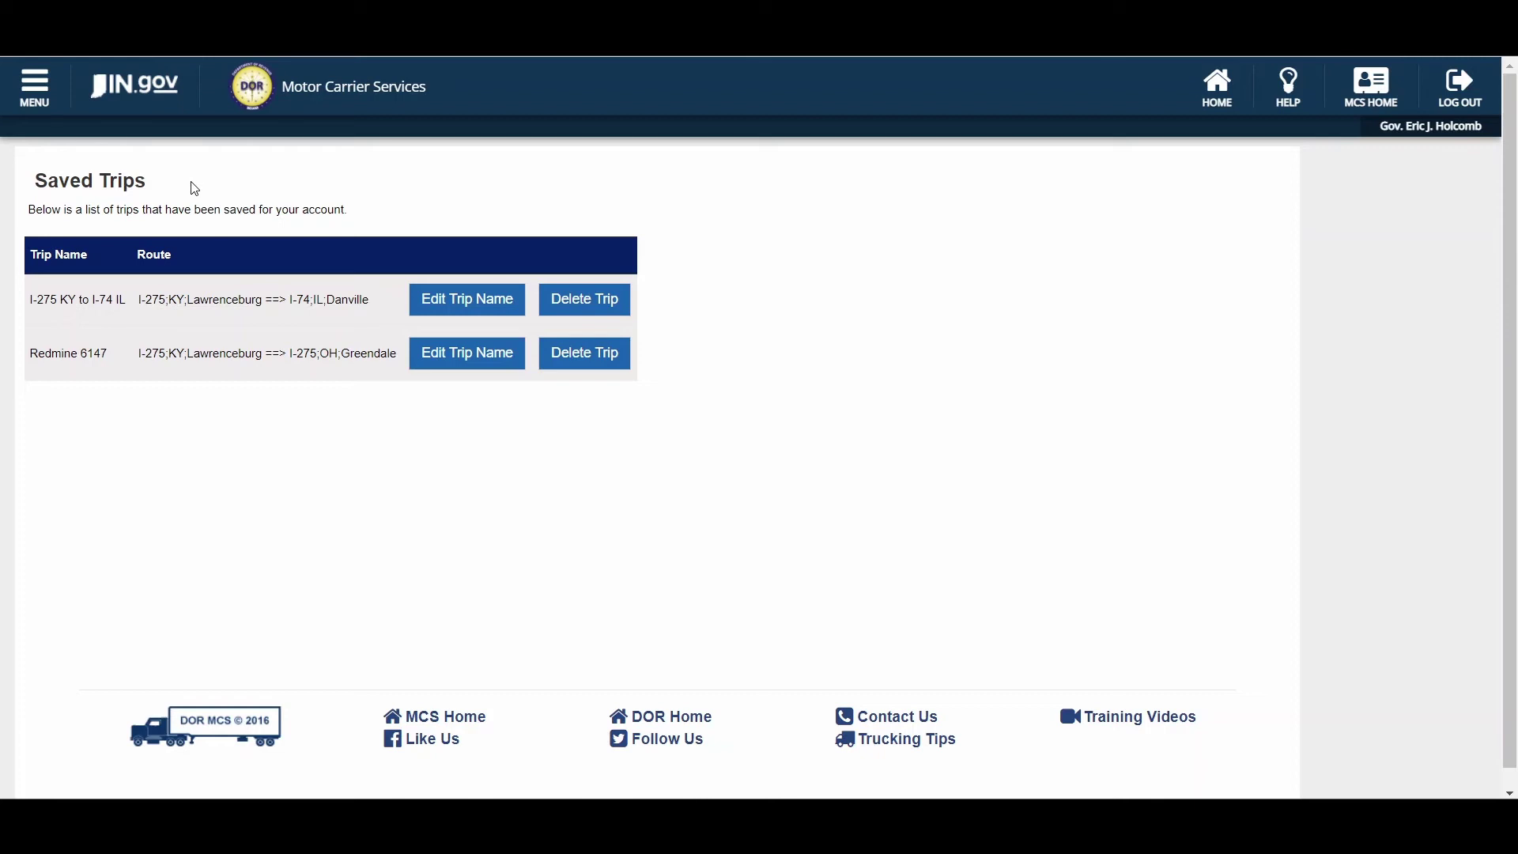
- View the Shopping Cart with the $175.00 superload and two $30.00 permits
click(45, 92)
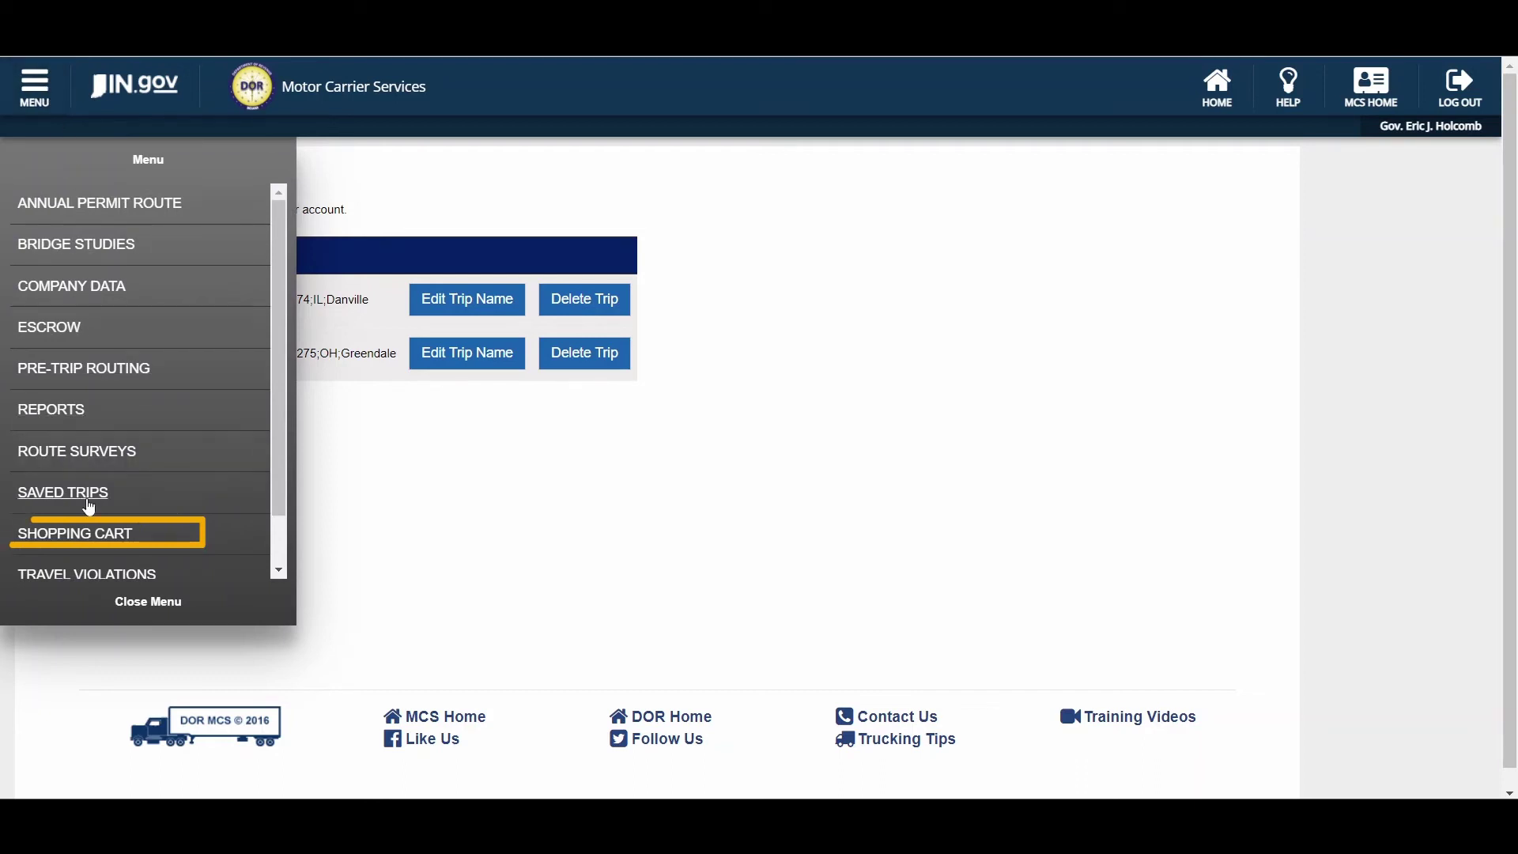
click(82, 534)
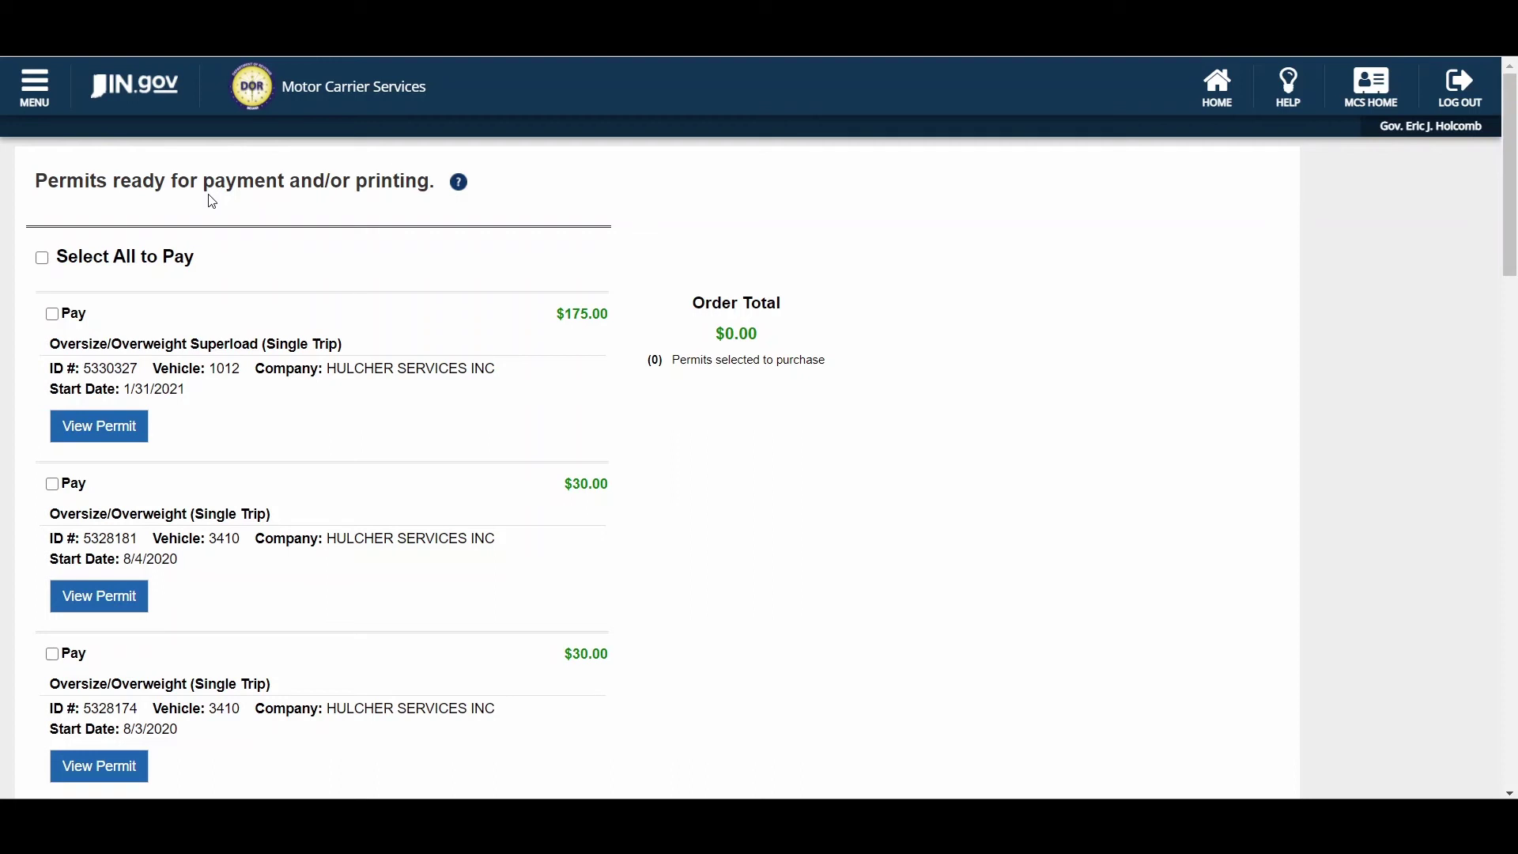
click(34, 88)
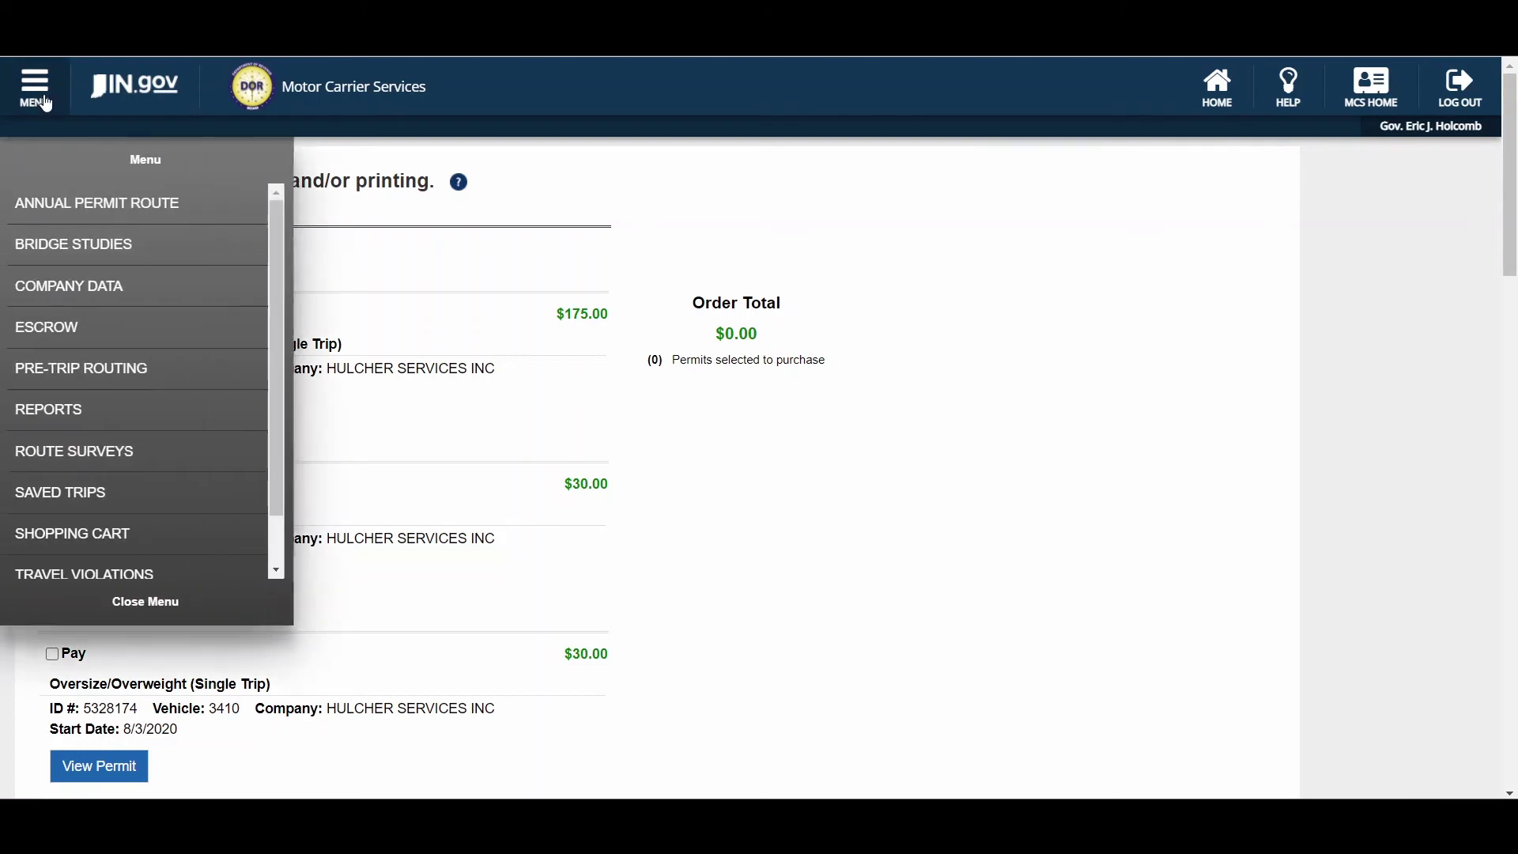
- Visit Vehicle Import at the bottom of the menu, then return to the dashboard
scroll(277, 388, down, 1)
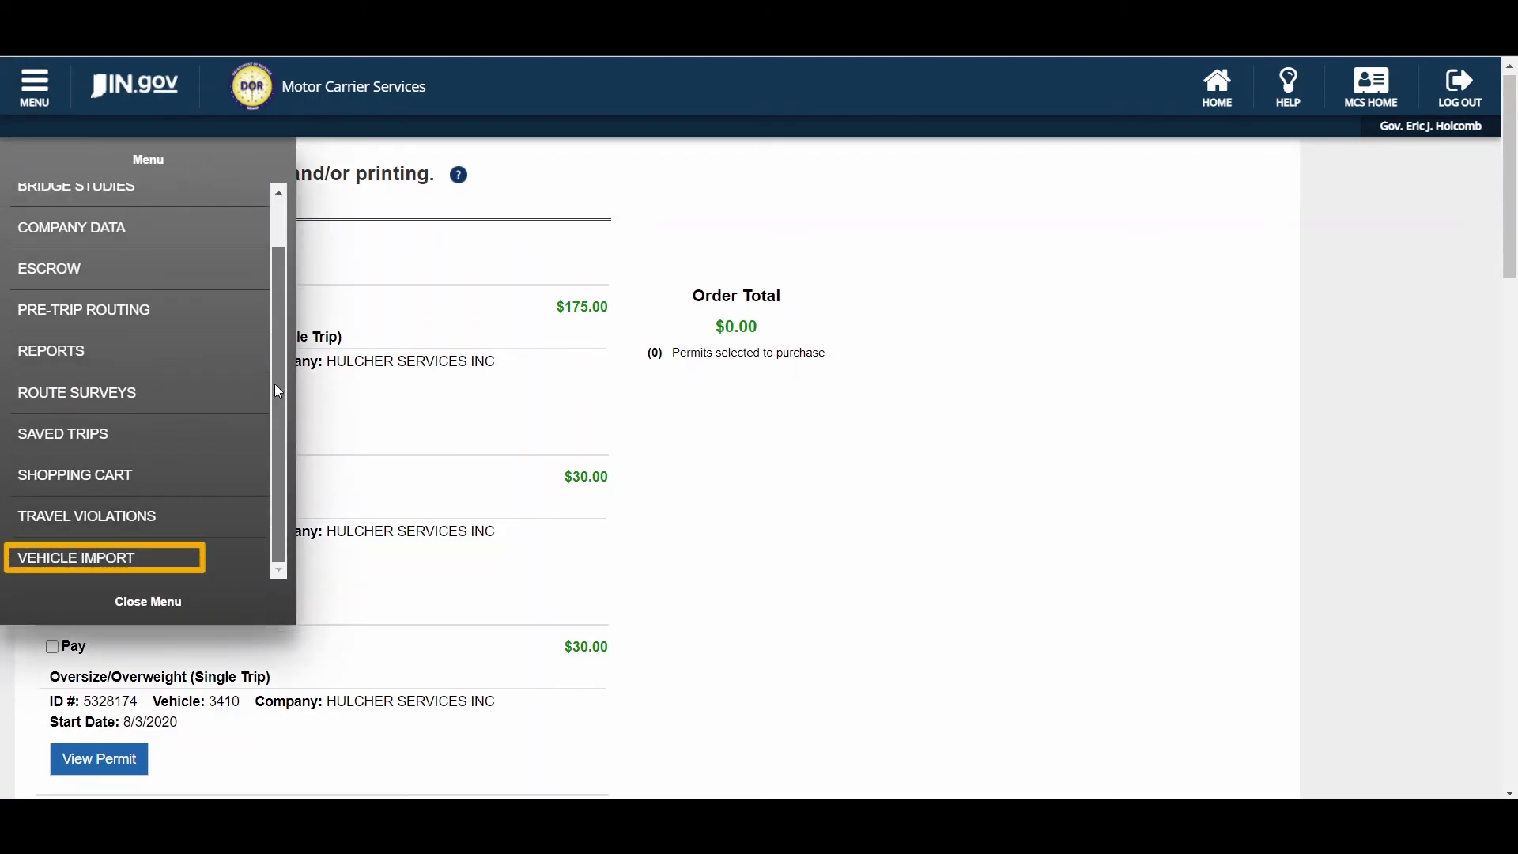
click(121, 563)
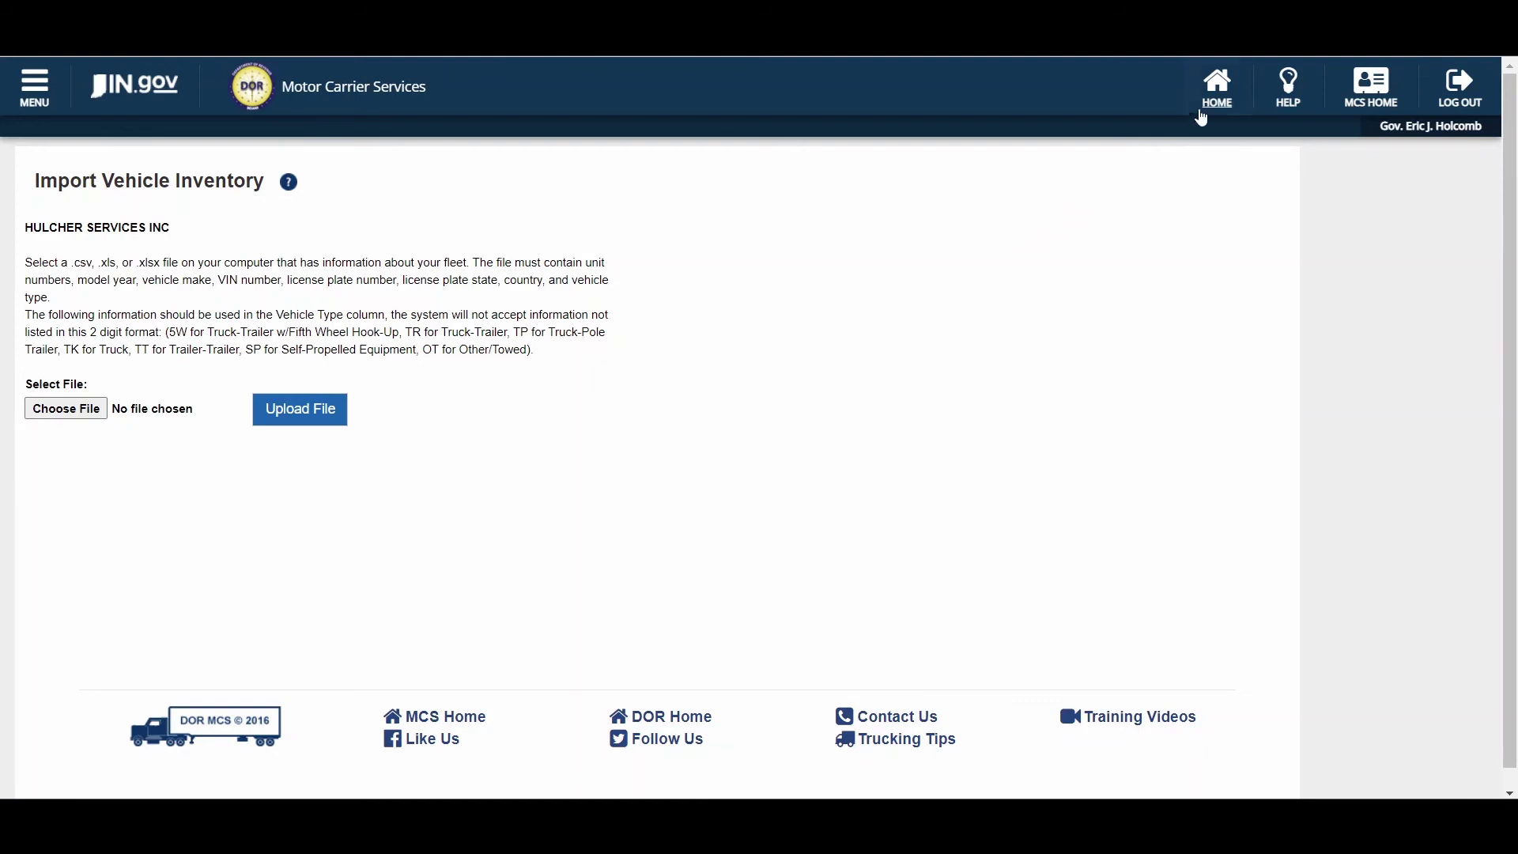
click(1219, 96)
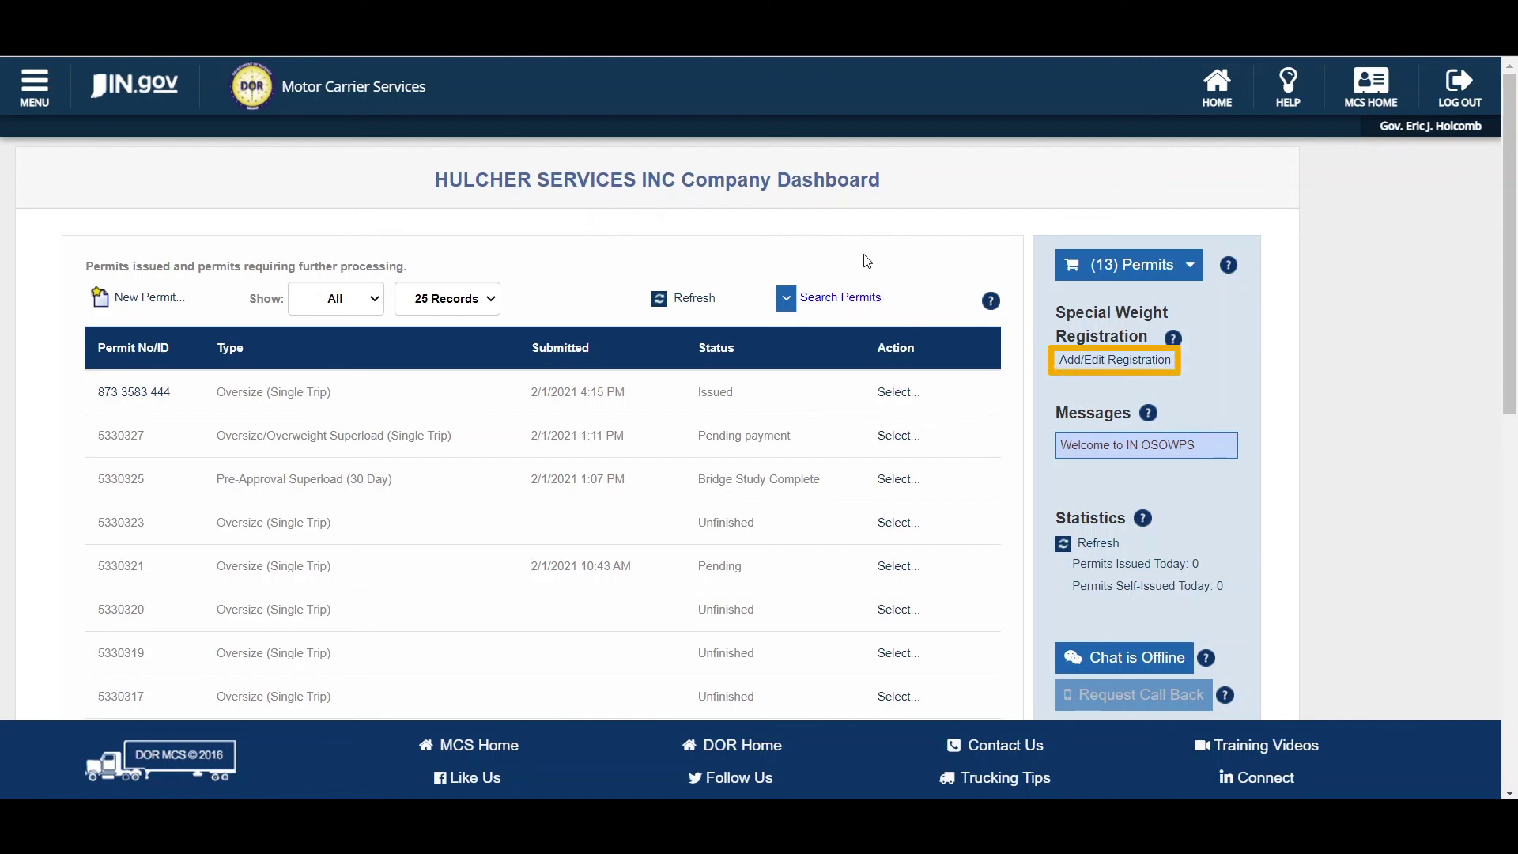
- Go to the Special Weight Registration page from the dashboard
click(1076, 362)
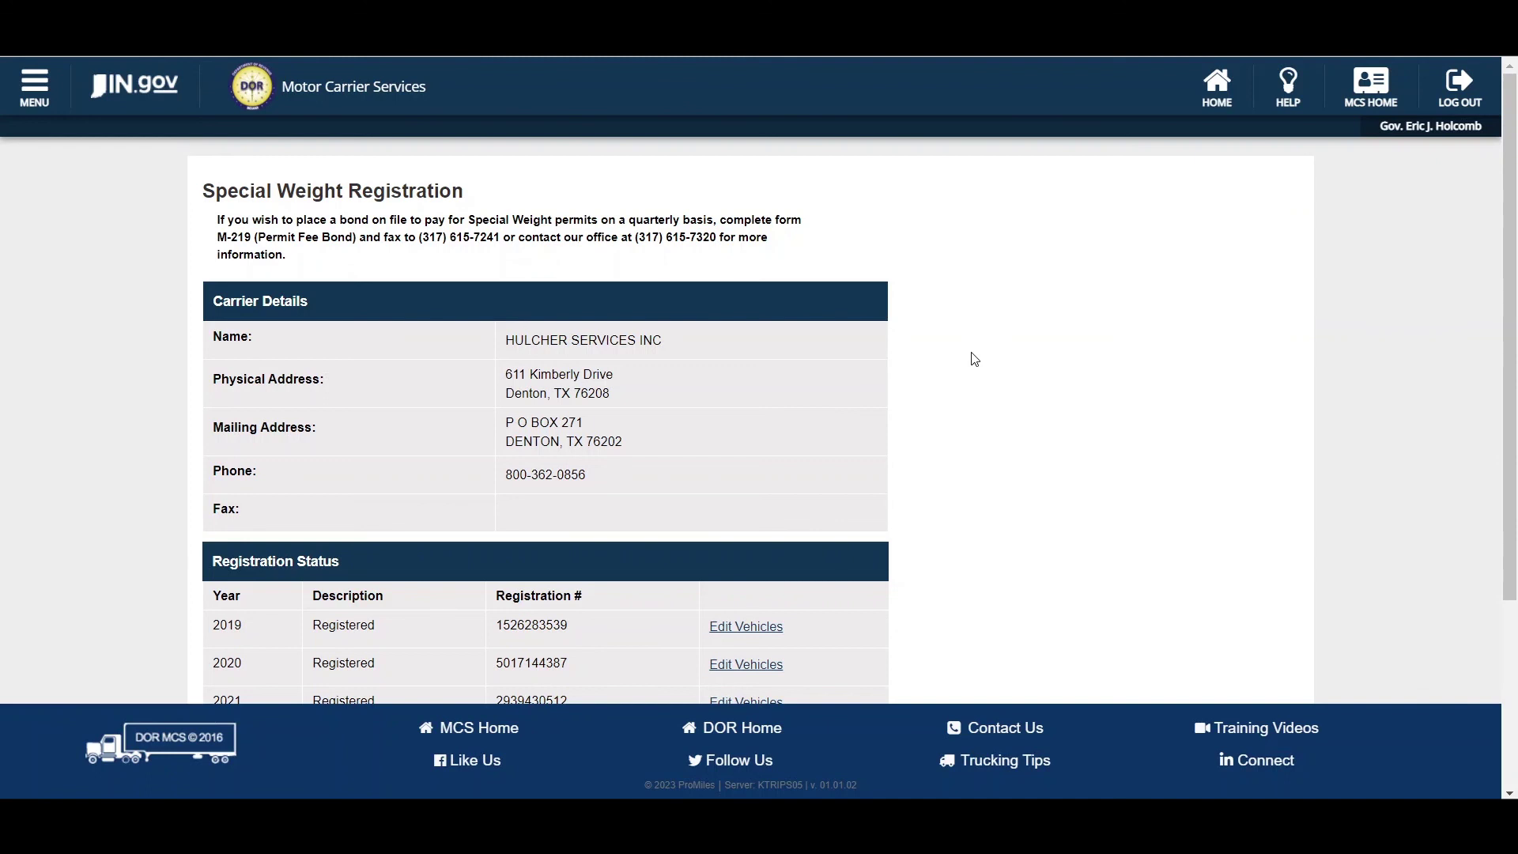
click(1187, 106)
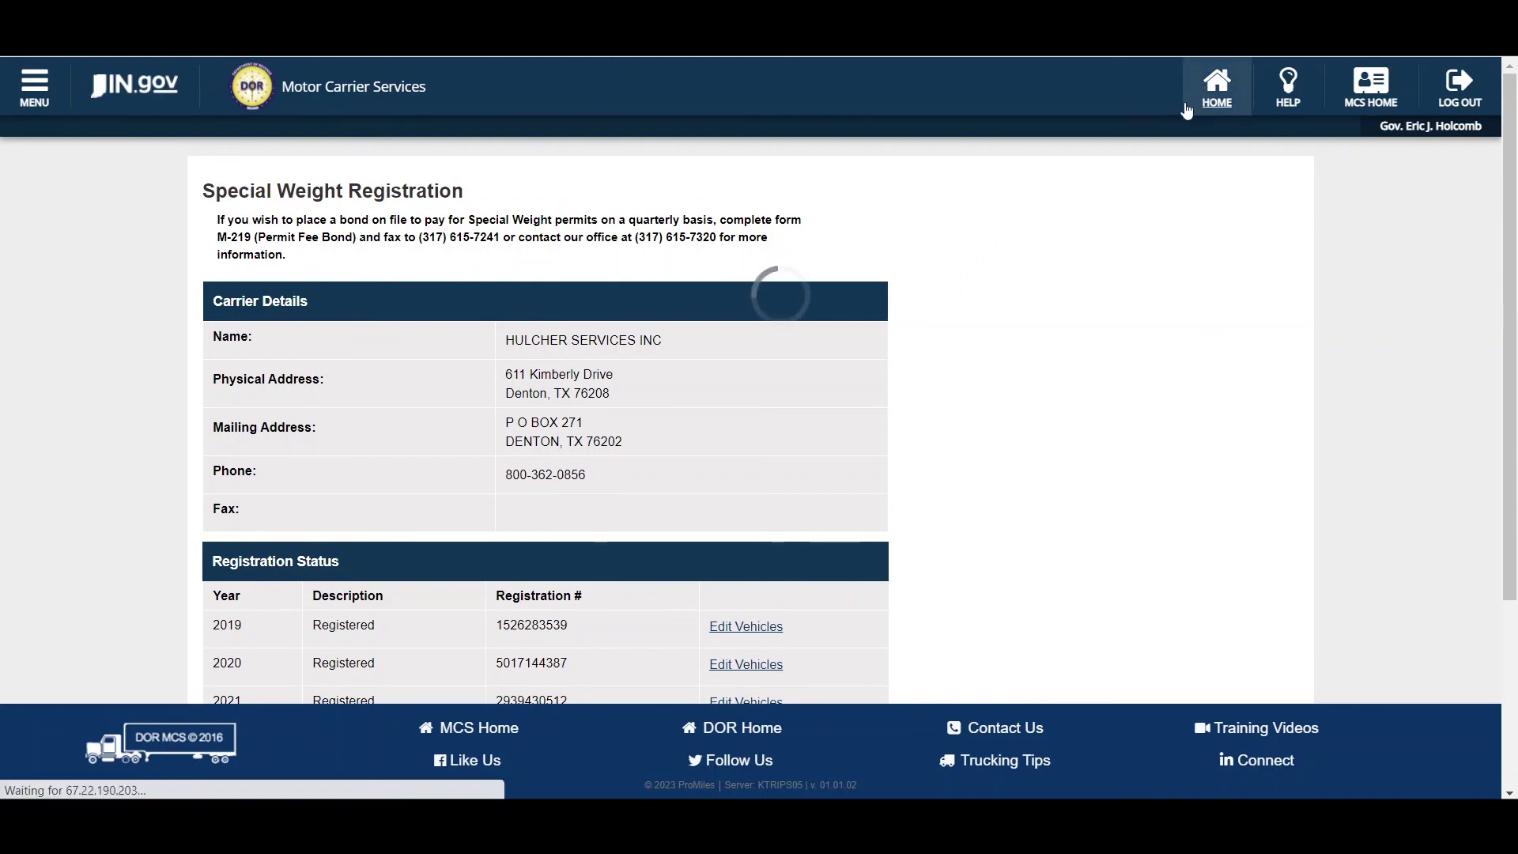